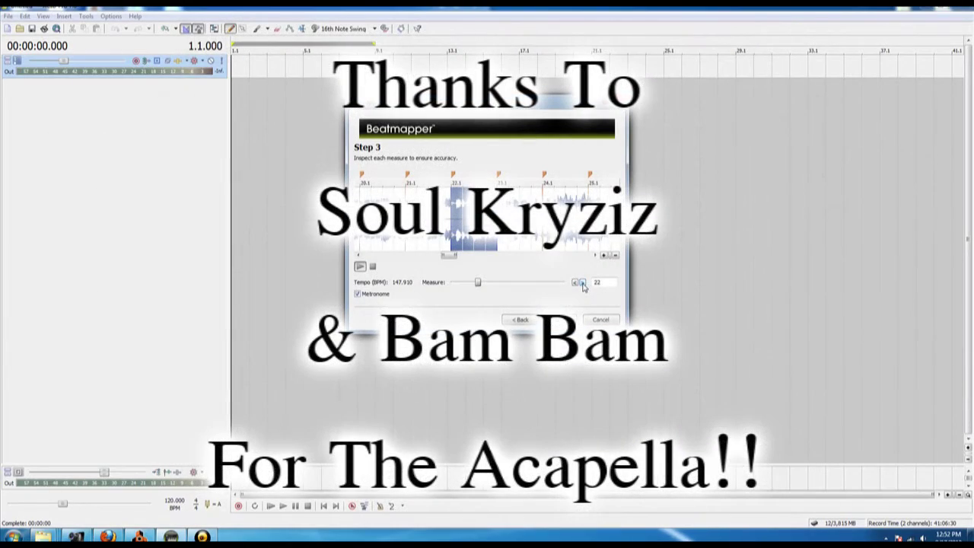
- Inspect the PARTY ACAPELLA measures one by one in Beatmapper Step 3, from measure 22 through the seventies, checking their beat alignment
left_click(582, 282)
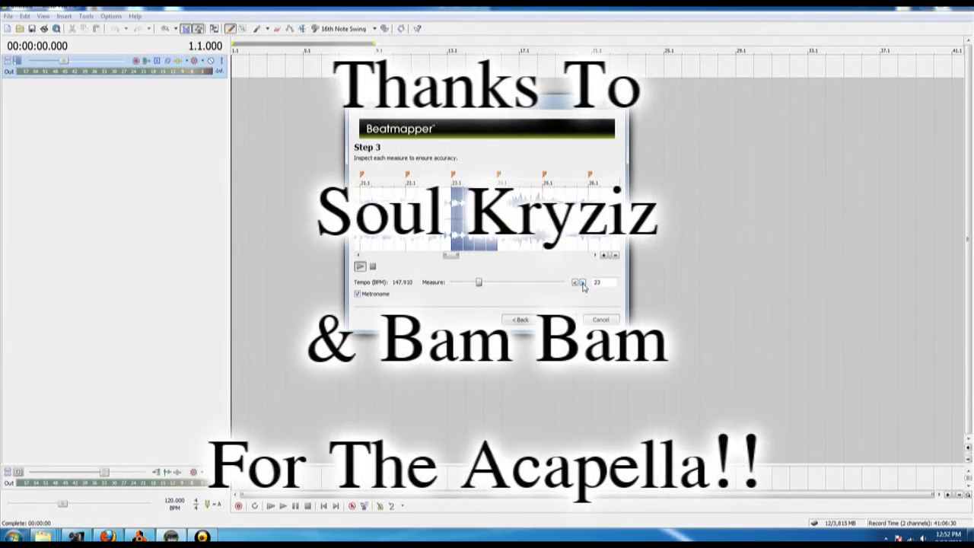
left_click(583, 282)
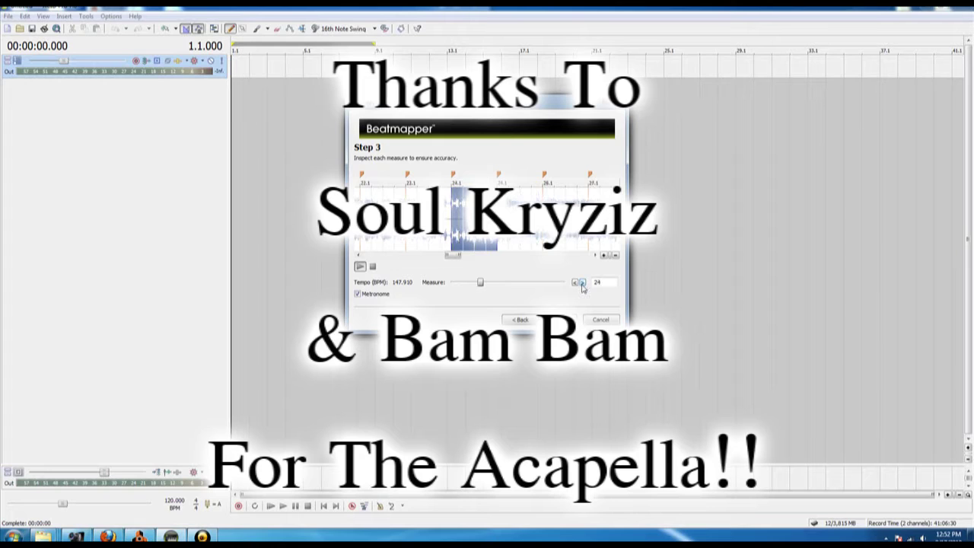
left_click(583, 283)
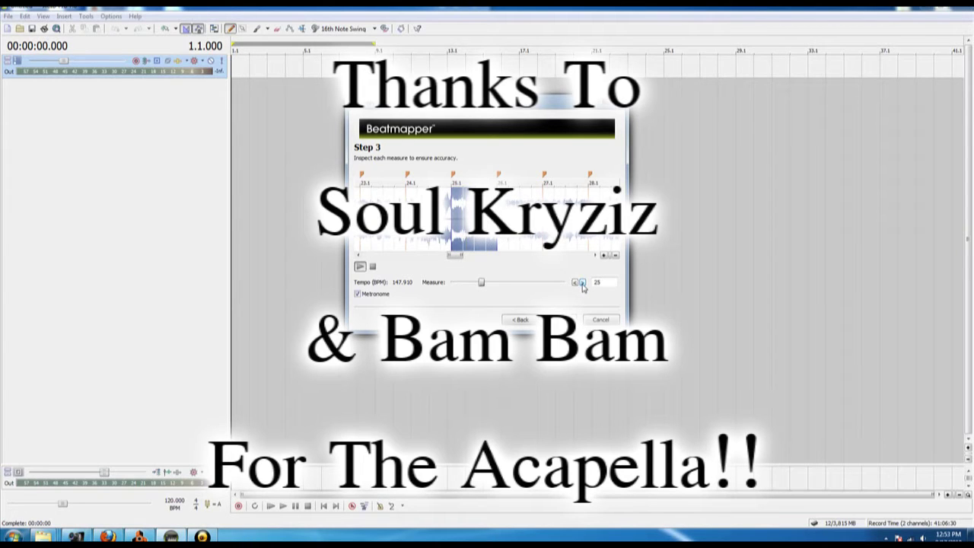
left_click(583, 283)
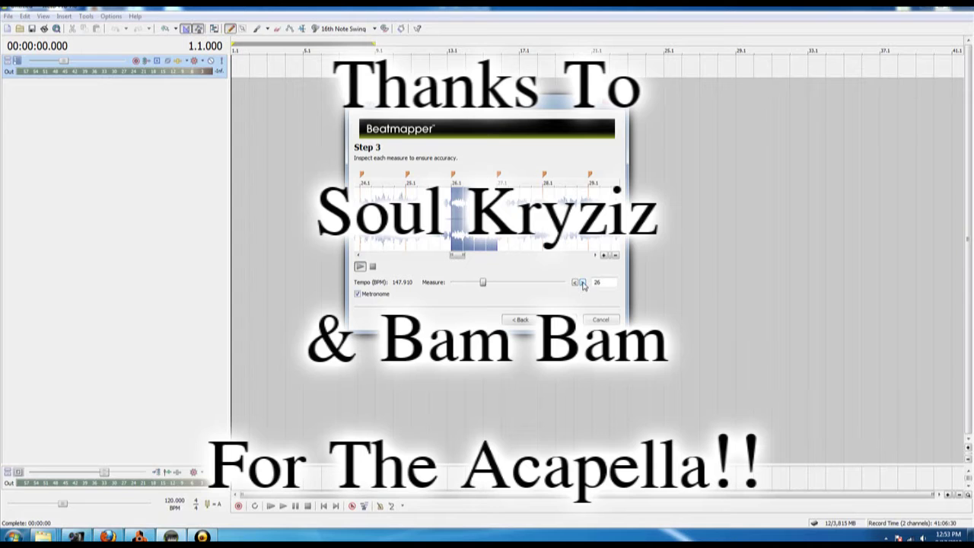
left_click(582, 283)
left_click(582, 282)
left_click(583, 282)
left_click(583, 282)
left_click(582, 282)
left_click(582, 283)
left_click(583, 282)
left_click(582, 282)
left_click(583, 283)
left_click_drag(582, 282, 582, 282)
left_click(582, 282)
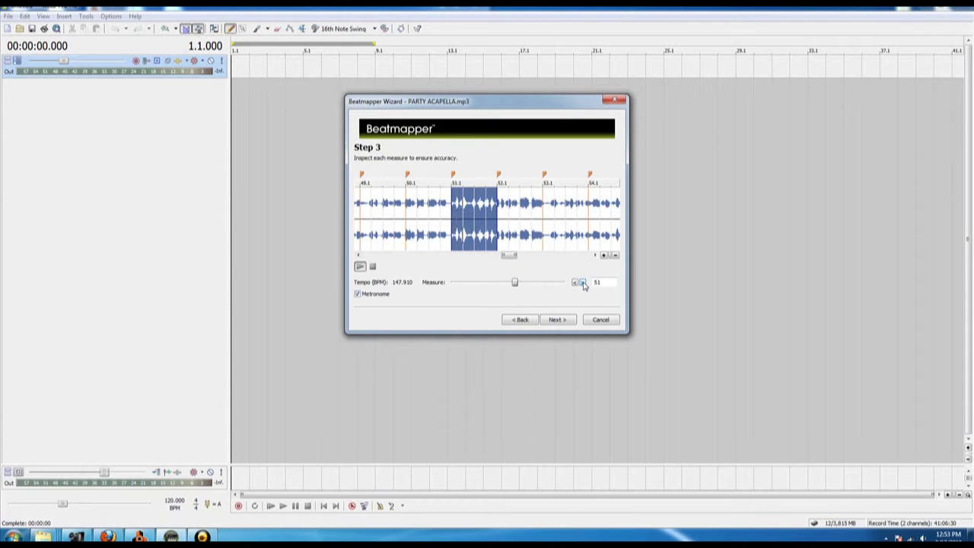
left_click(582, 283)
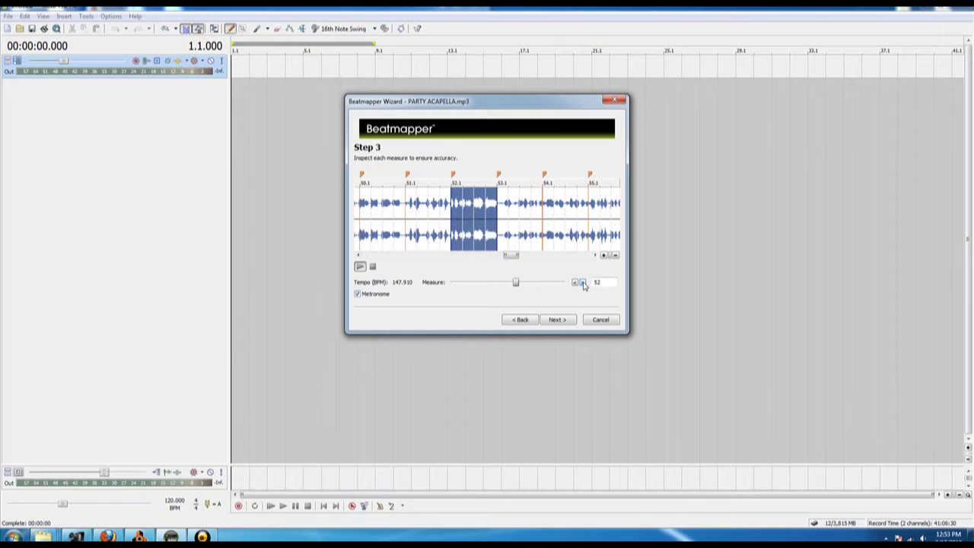
left_click(583, 283)
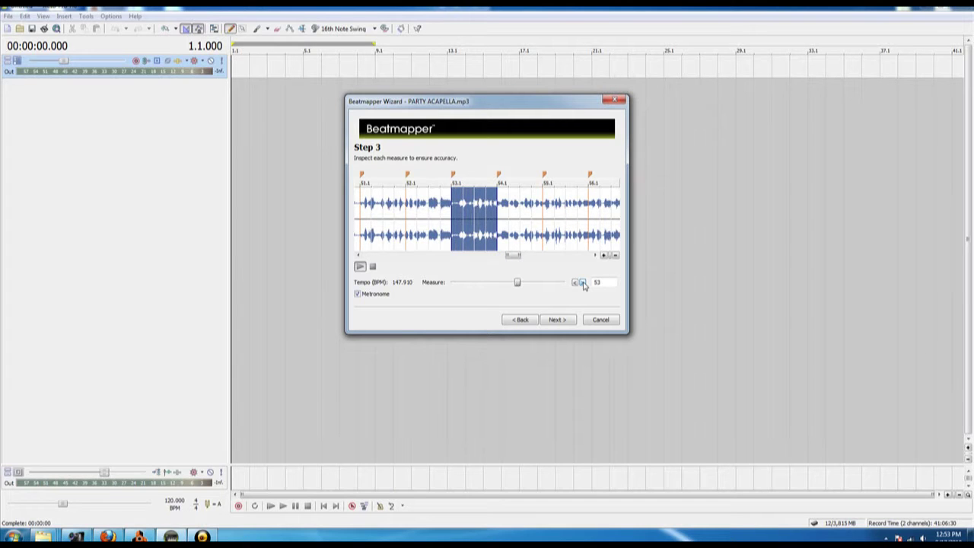
left_click(582, 282)
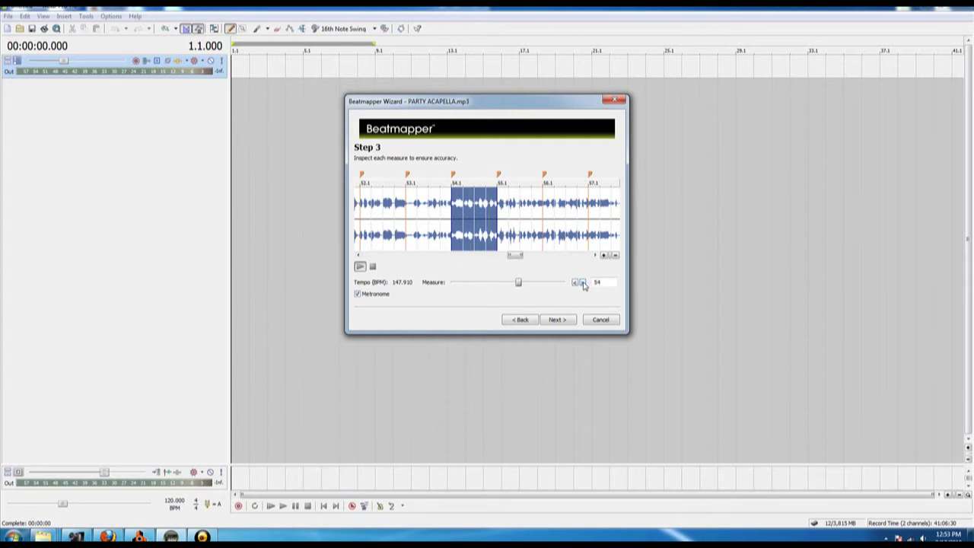
left_click(582, 282)
left_click(582, 283)
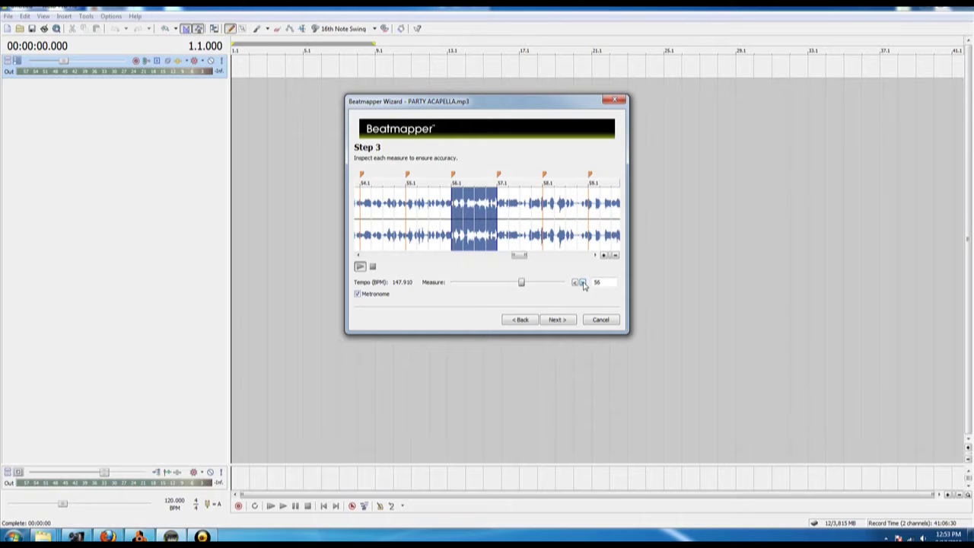
left_click(582, 282)
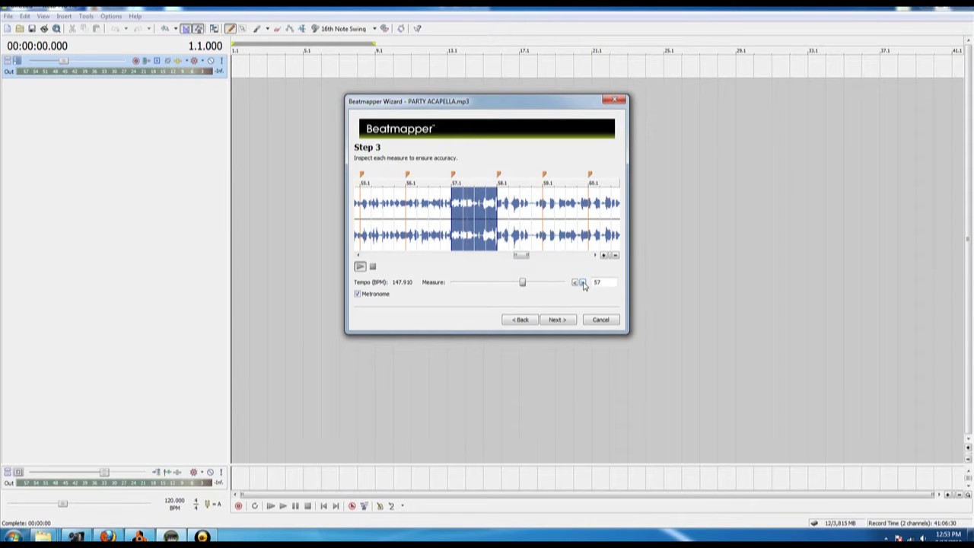
left_click(583, 283)
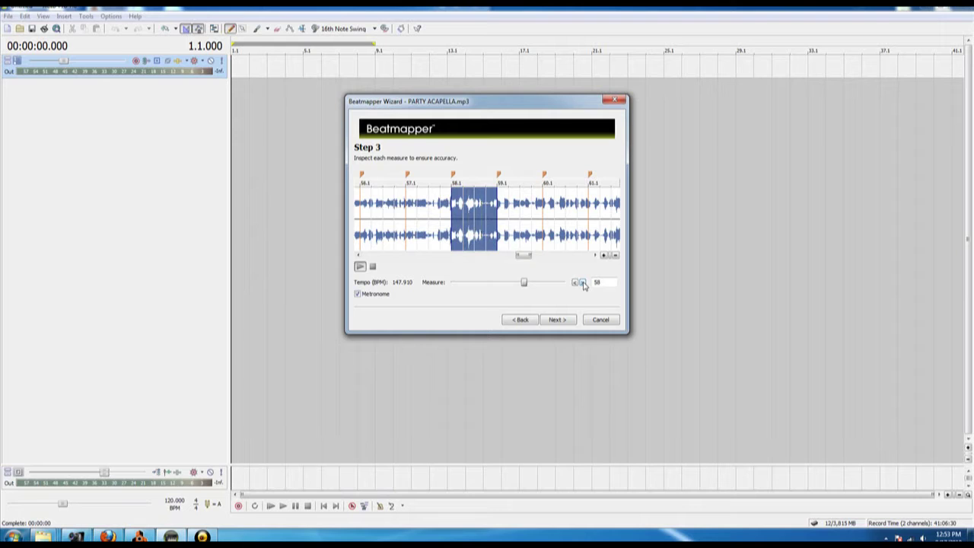
left_click(583, 283)
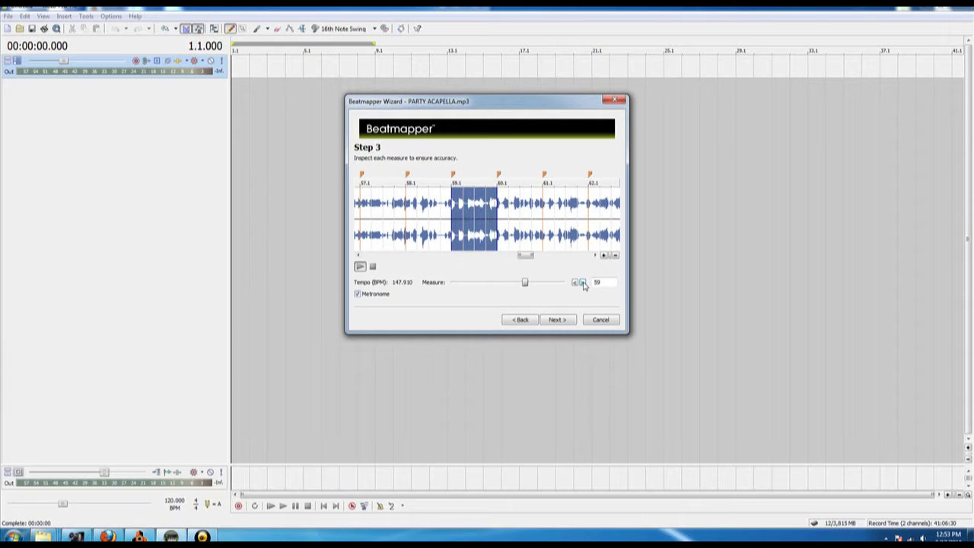
left_click(582, 282)
left_click(583, 283)
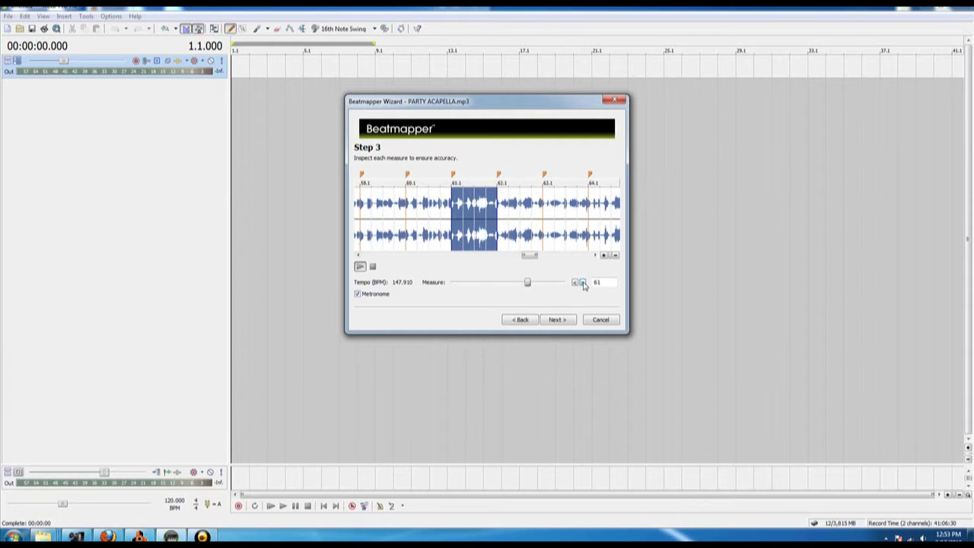
left_click(582, 282)
left_click(582, 283)
left_click(582, 283)
left_click(582, 283)
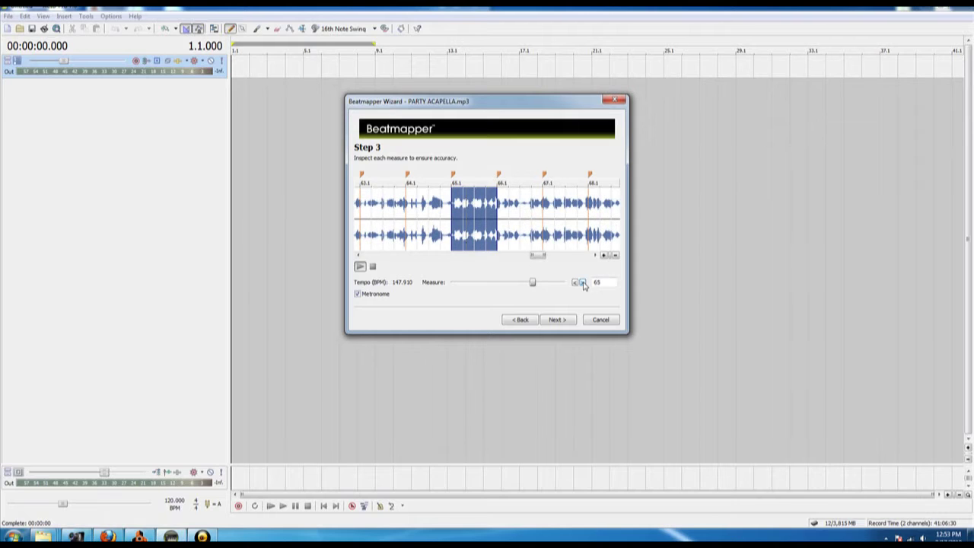
left_click(583, 282)
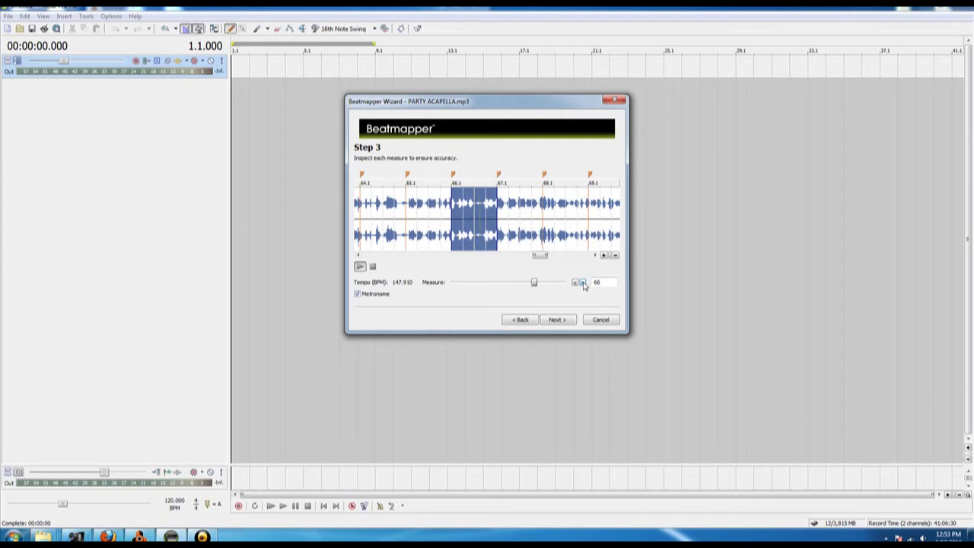
left_click(582, 283)
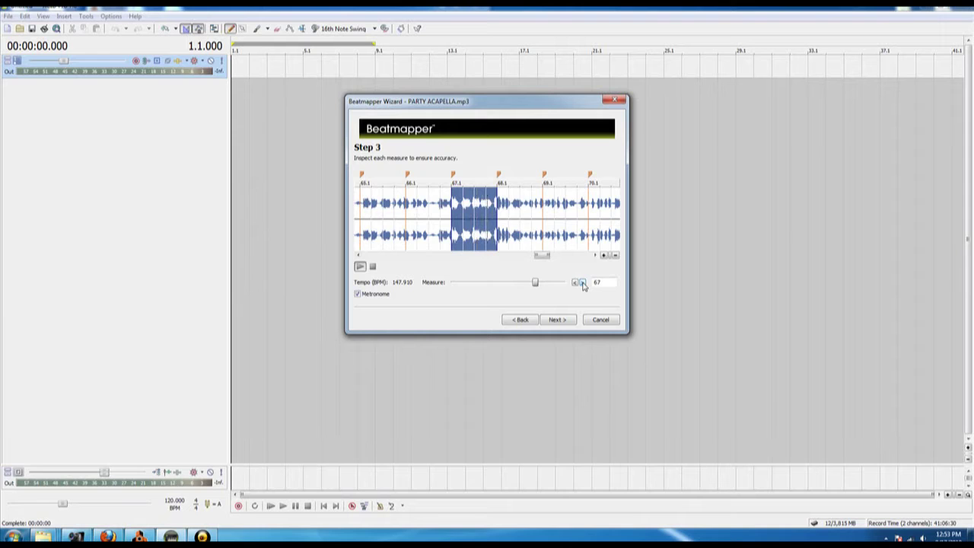
left_click(582, 282)
left_click(582, 282)
left_click(582, 283)
left_click(582, 282)
left_click(582, 283)
left_click(583, 282)
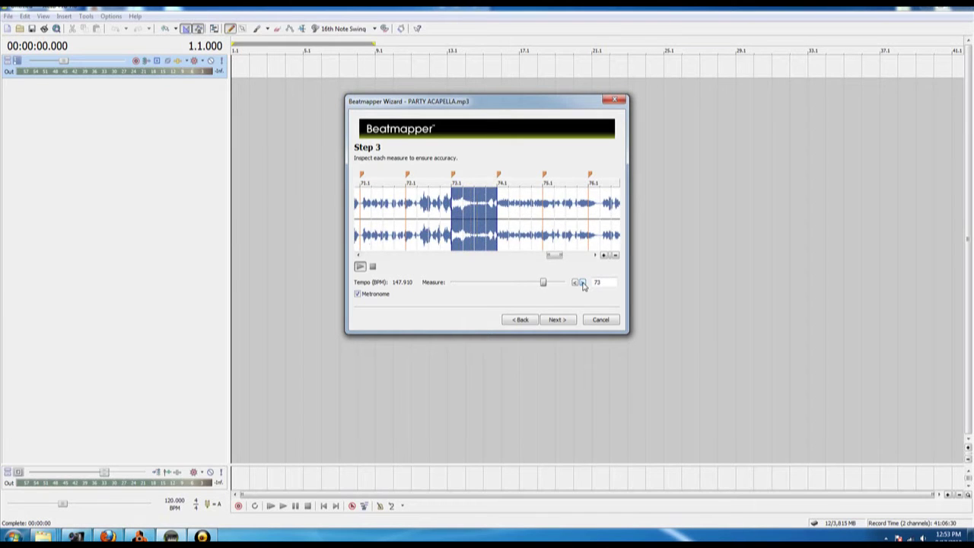
left_click(583, 283)
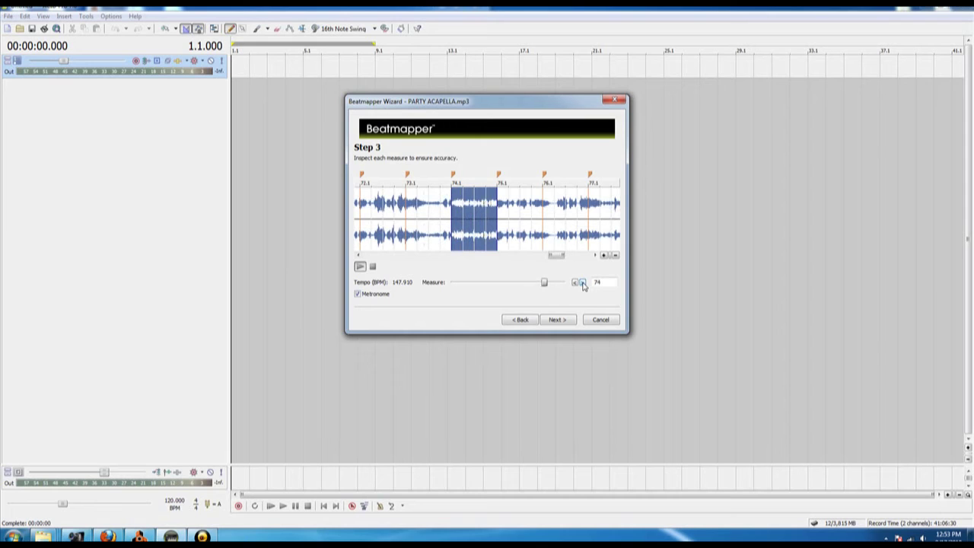
left_click(582, 282)
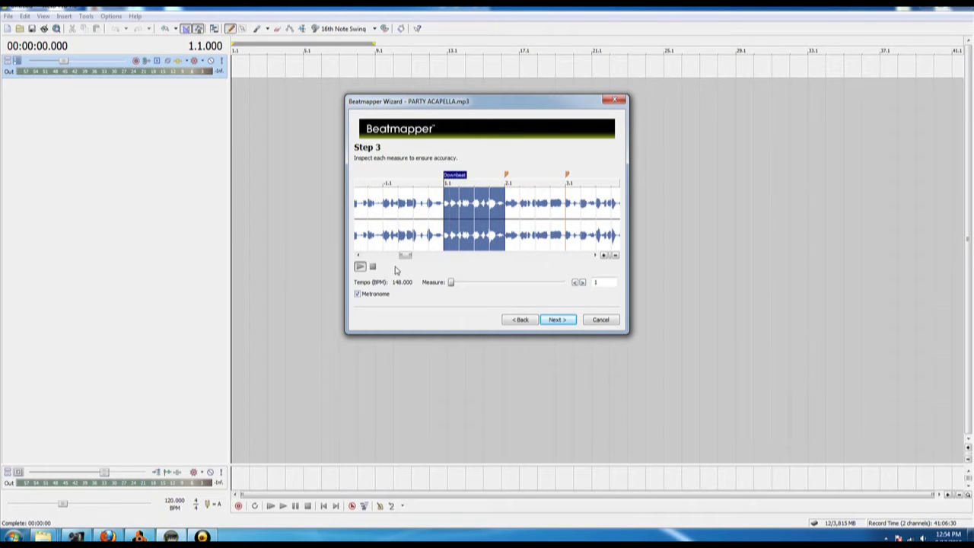
- Accept the Step 3 measure inspection at 148 BPM and continue the Beatmapper wizard
left_click(557, 320)
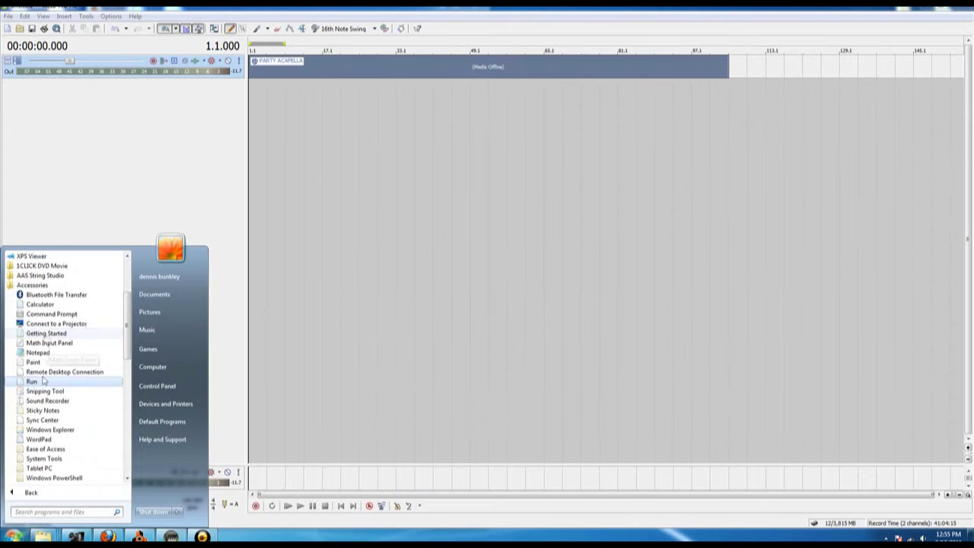
- Open Calculator, divide the 148 BPM project tempo by 2, and close Calculator
left_click(44, 300)
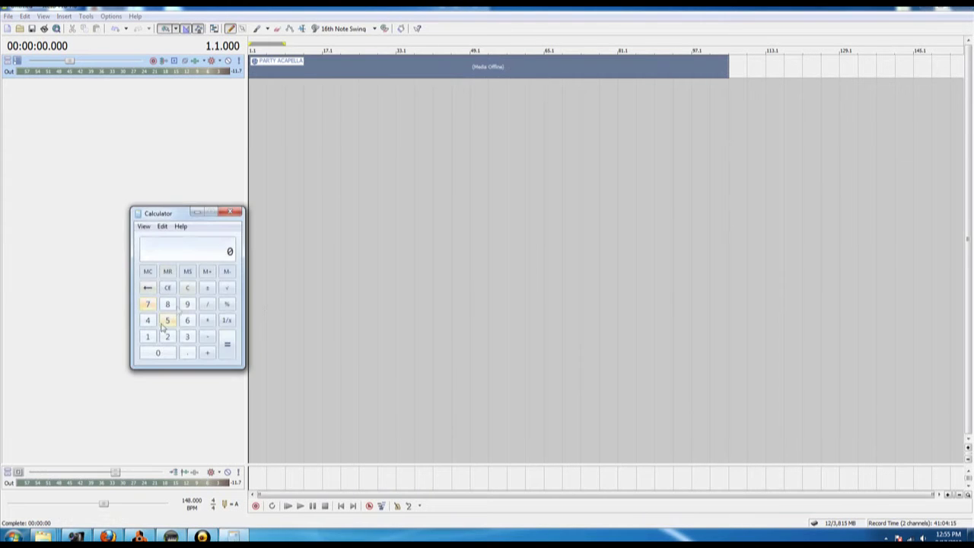
left_click(149, 322)
left_click(168, 304)
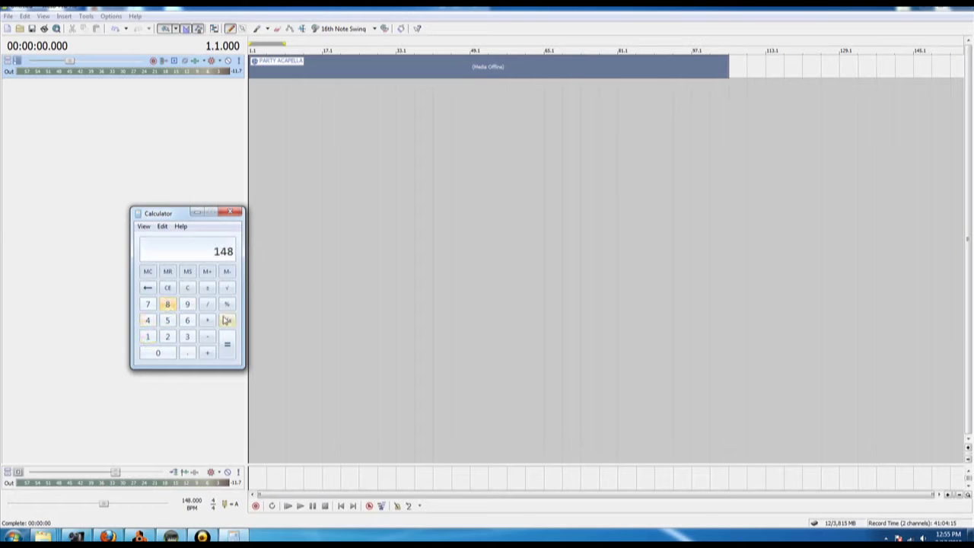
left_click(171, 337)
left_click(225, 345)
left_click(230, 215)
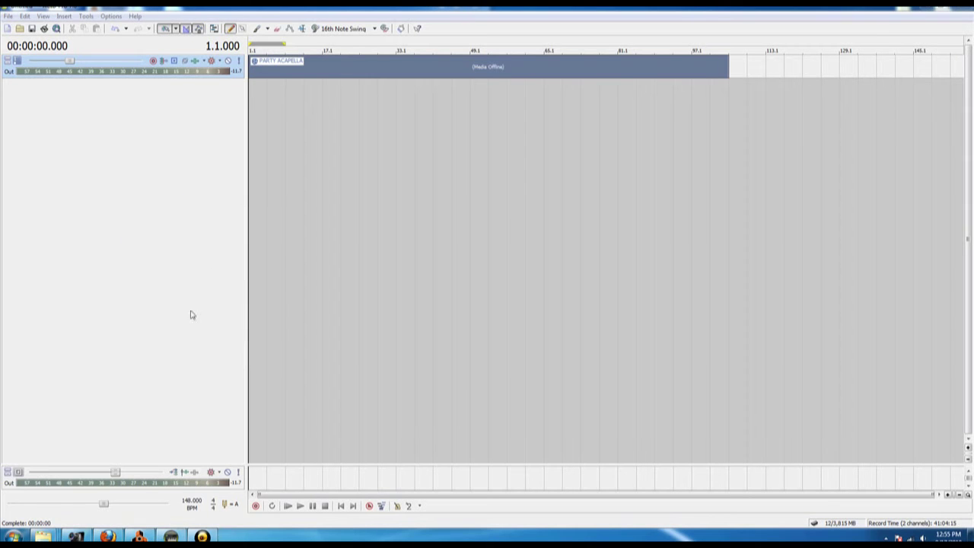
- Switch to Reason to check the song tempo, and return to ACID Pro
left_click(202, 537)
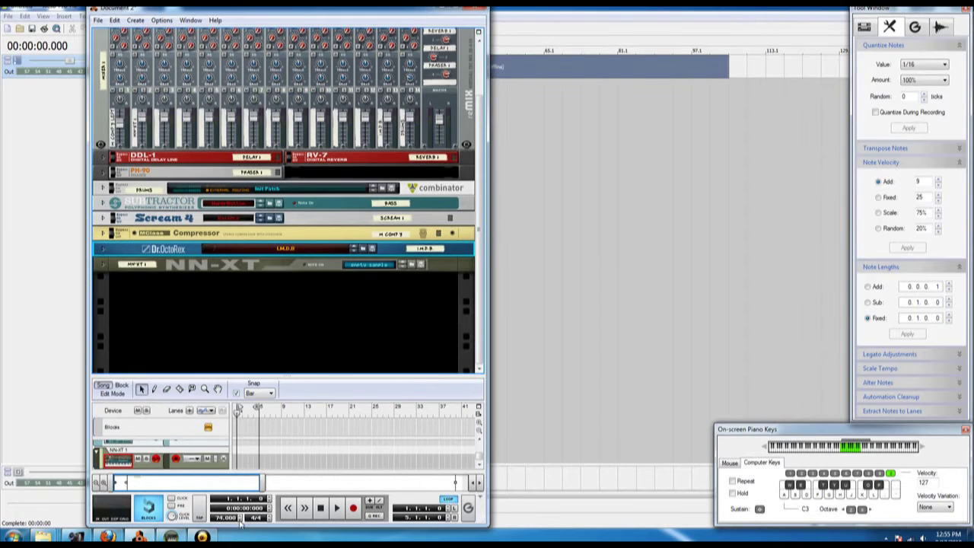
key("alt+Tab")
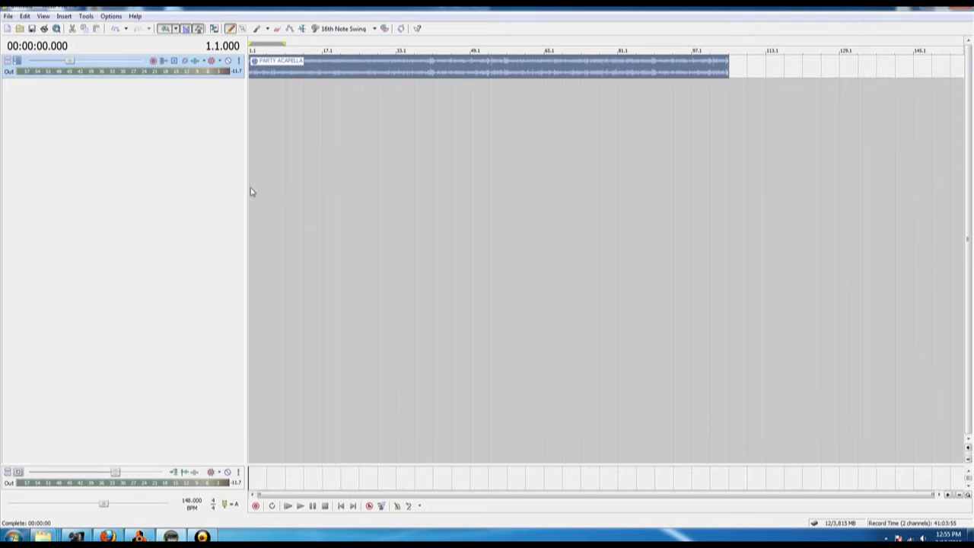
- Listen to the PARTY ACAPELLA track from about bar 35 and stop playback
left_click(455, 52)
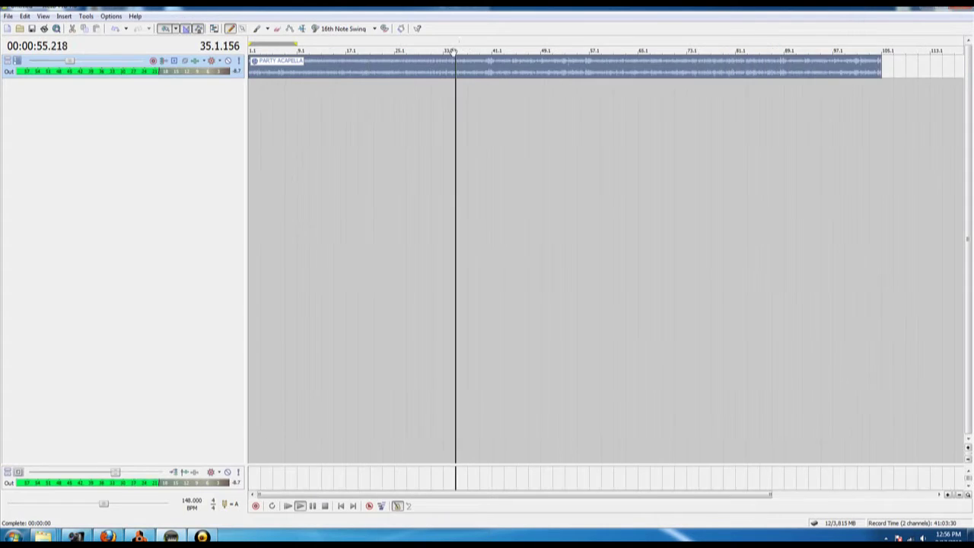
key("space")
- Start a Render As export and create a folder named We Came To Party inside Reason samples for beats
left_click(8, 16)
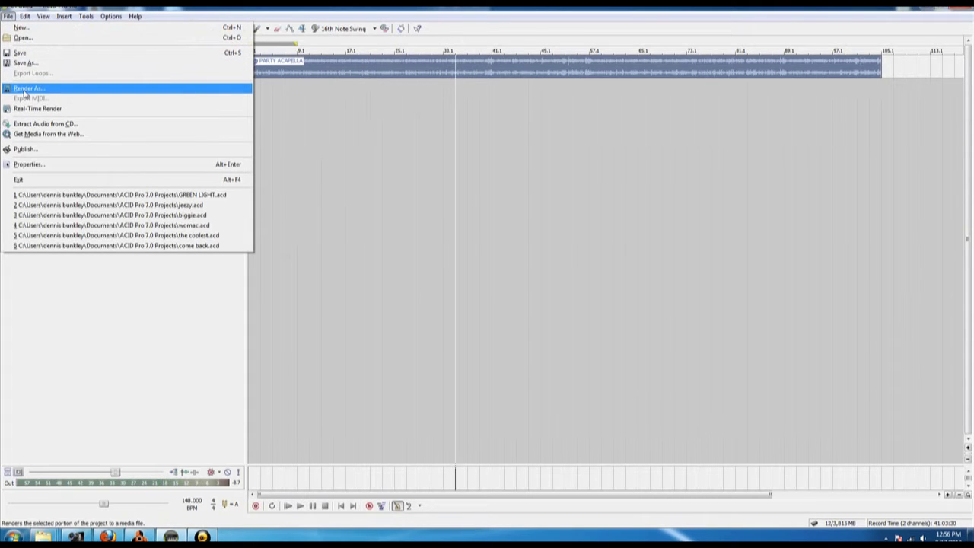
left_click(25, 89)
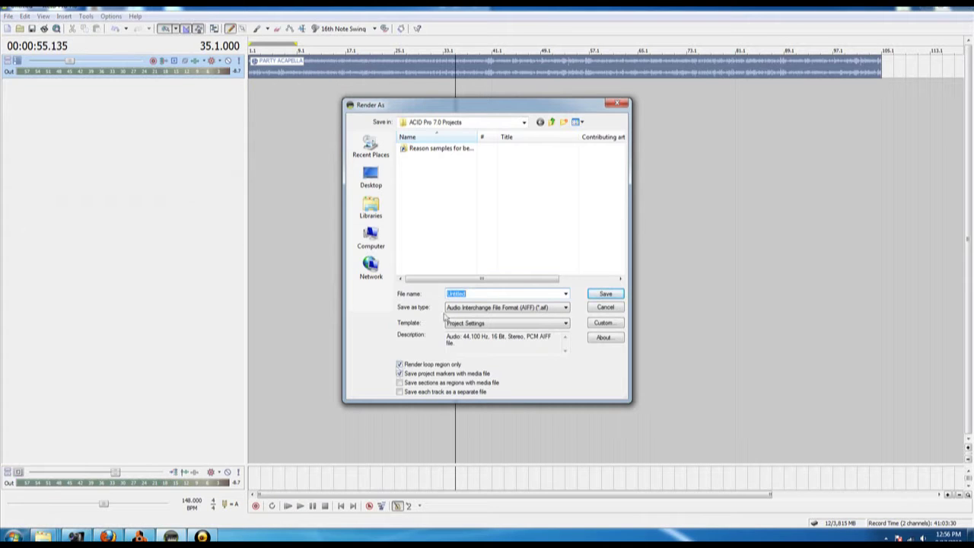
double_click(435, 150)
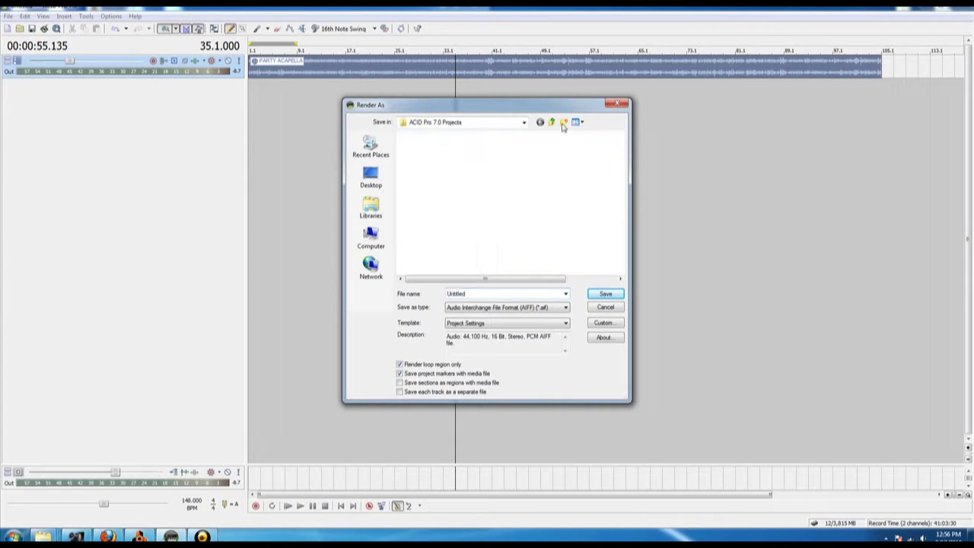
left_click(564, 122)
type("We Came To Party")
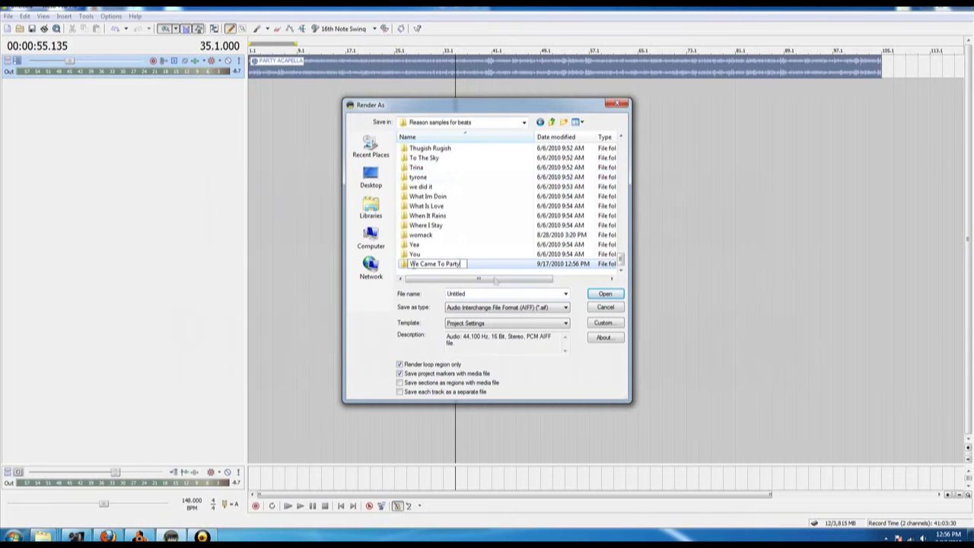
- Render the loop region of bars 1 to 9 as an AIFF file named a in the We Came To Party folder
double_click(426, 263)
double_click(460, 294)
type("a")
left_click(605, 294)
- Move the loop region to bars 9 to 17 and render it as AIFF file b in the We Came To Party folder
left_click_drag(274, 43, 322, 44)
left_click(9, 16)
left_click(31, 91)
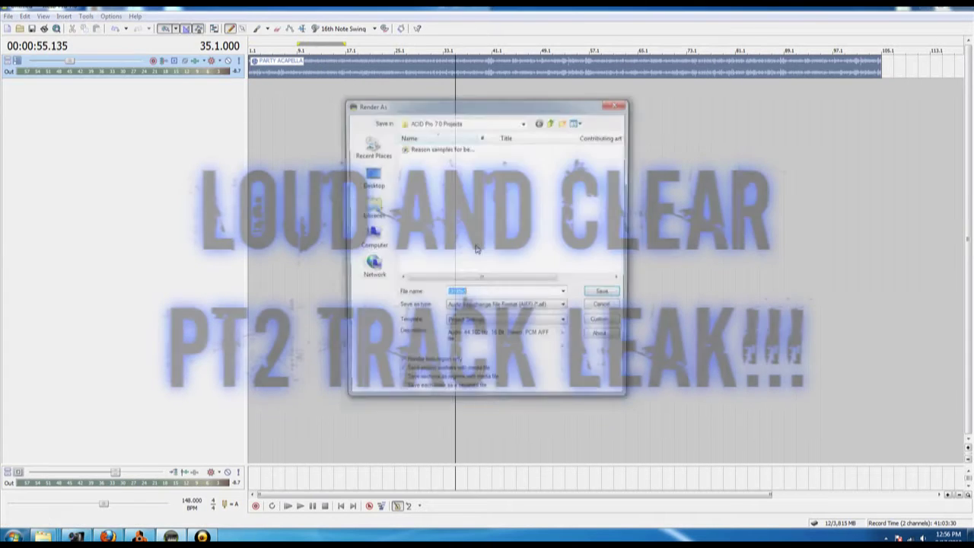
double_click(441, 150)
left_click_drag(621, 148, 622, 255)
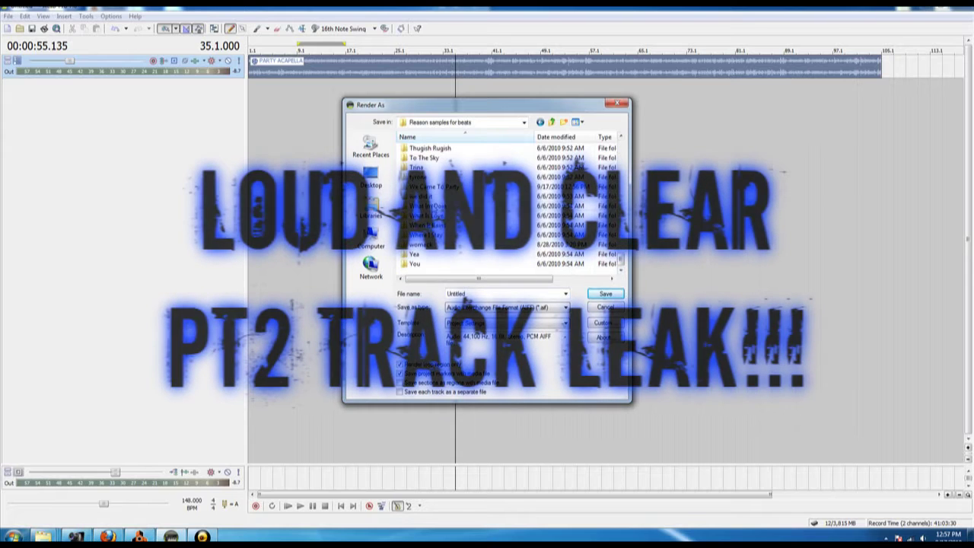
double_click(434, 225)
double_click(461, 293)
type("b")
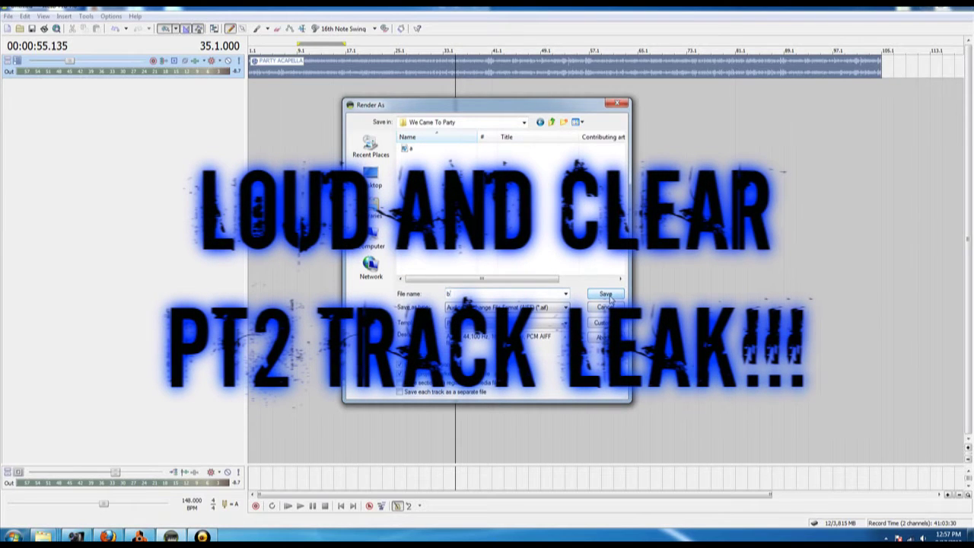
left_click(605, 294)
- Start a Render As export for the loop region of bars 17 to 25 and browse Reason samples for beats for its folder
left_click(7, 16)
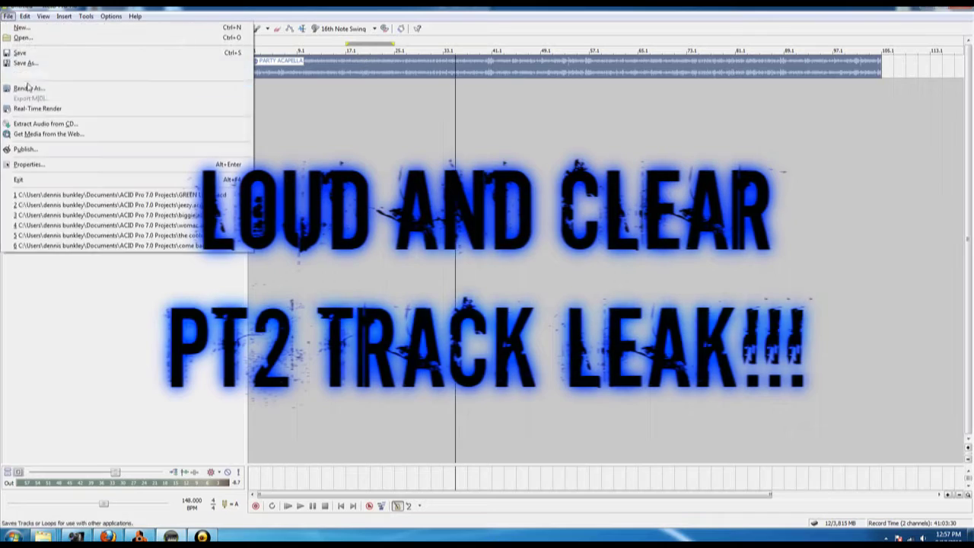
left_click(34, 96)
left_click_drag(622, 153, 622, 228)
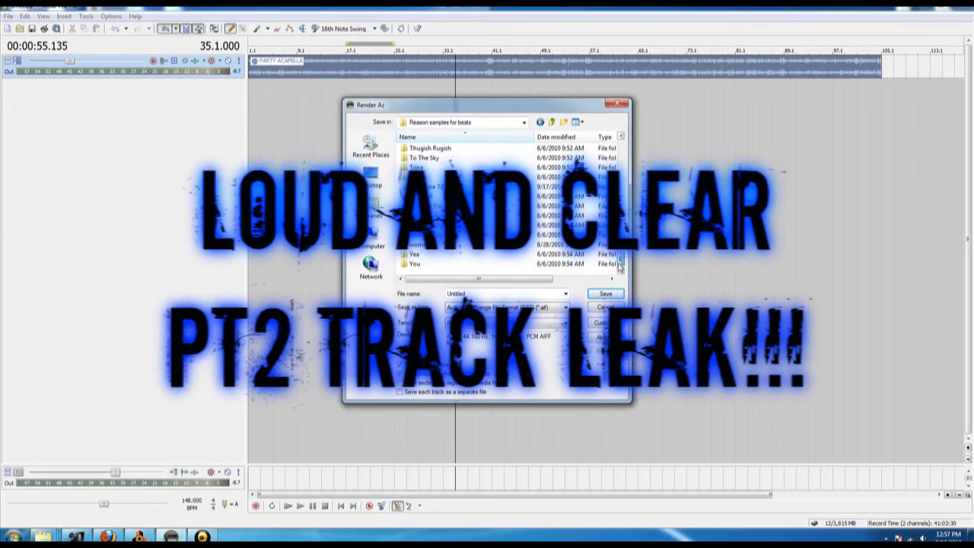
- Switch to Windows Explorer, open the Reason samples for beats folder and look for the We Came To Party folder
key("Return")
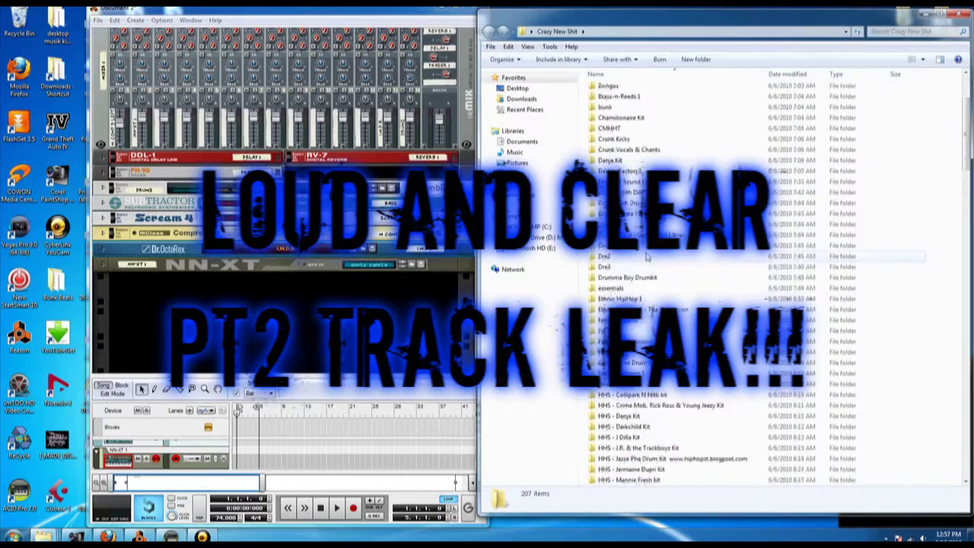
scroll(723, 304, "down", 5)
key("Return")
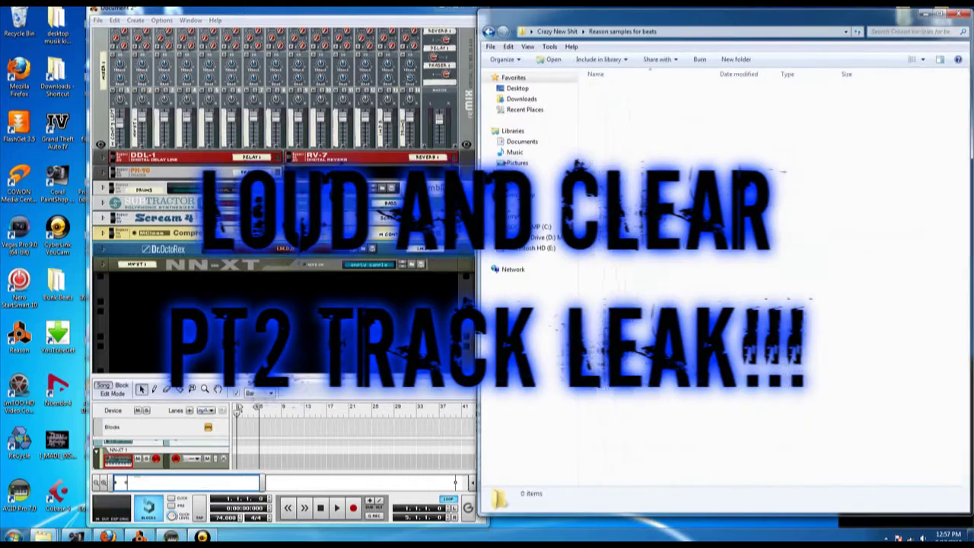
scroll(750, 305, "down", 10)
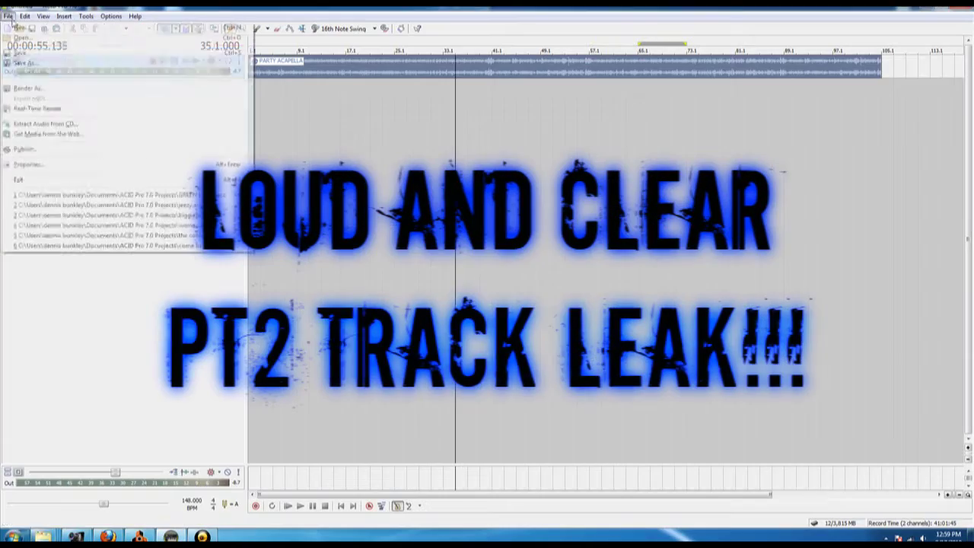
- Render the remaining eight-bar loop regions, from bars 65 to 73 through bars 97 to 105, as AIFF files in We Came To Party
left_click(27, 87)
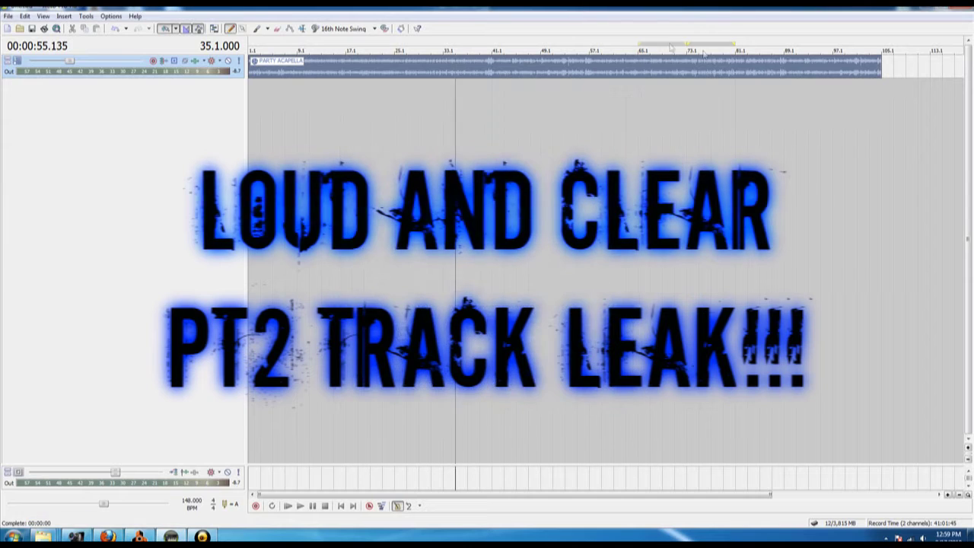
left_click(27, 87)
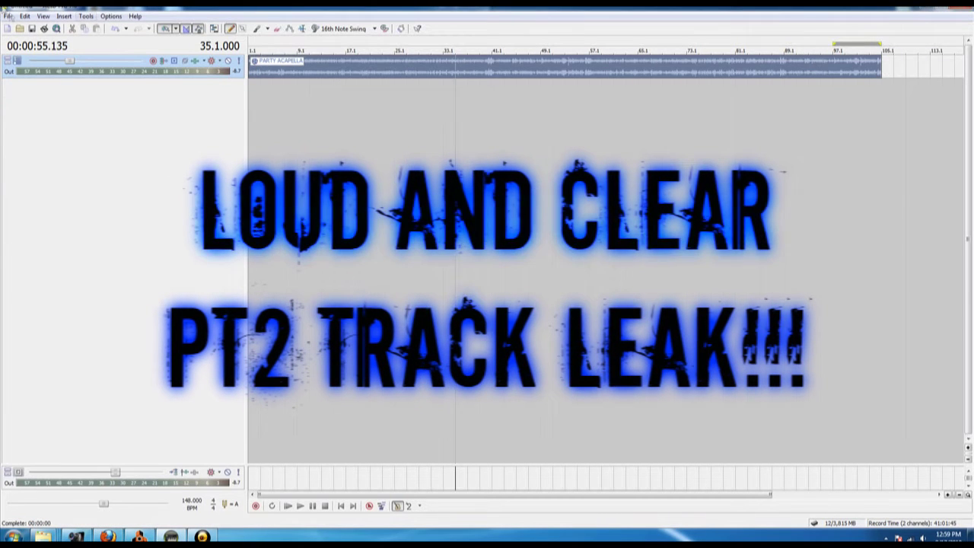
left_click(8, 16)
key("Escape")
left_click_drag(882, 73, 881, 44)
left_click(9, 16)
left_click(30, 100)
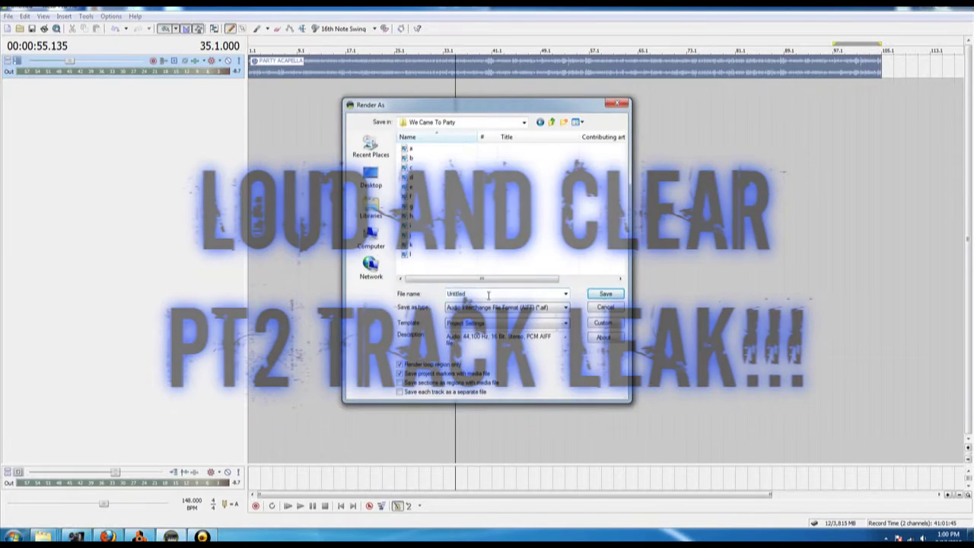
left_click(606, 307)
- Save the ACID project under the name we came to party
left_click(8, 16)
left_click(30, 63)
type("we came to par")
key("Return")
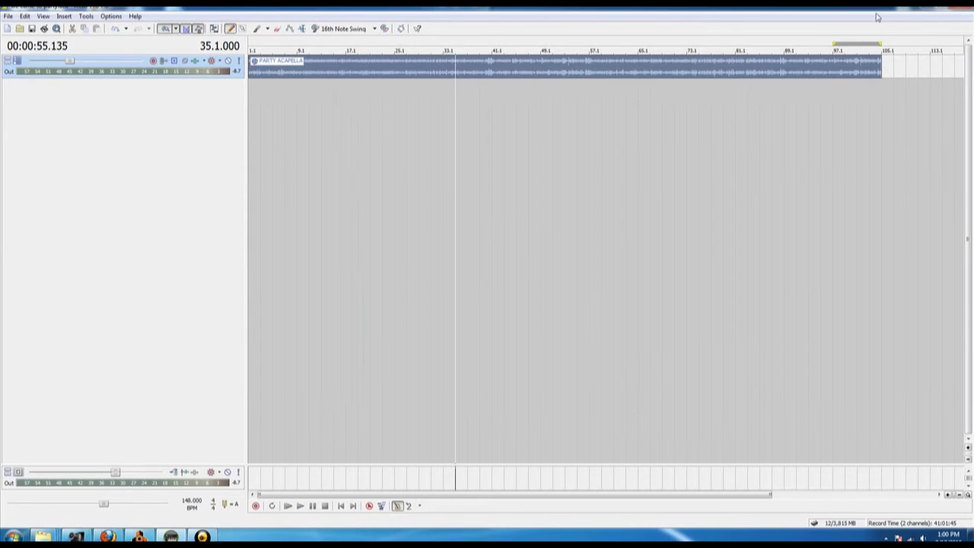
- Switch to ReCycle, open sound file a from the We Came To Party folder and enlarge the waveform window
left_click(907, 8)
double_click(31, 439)
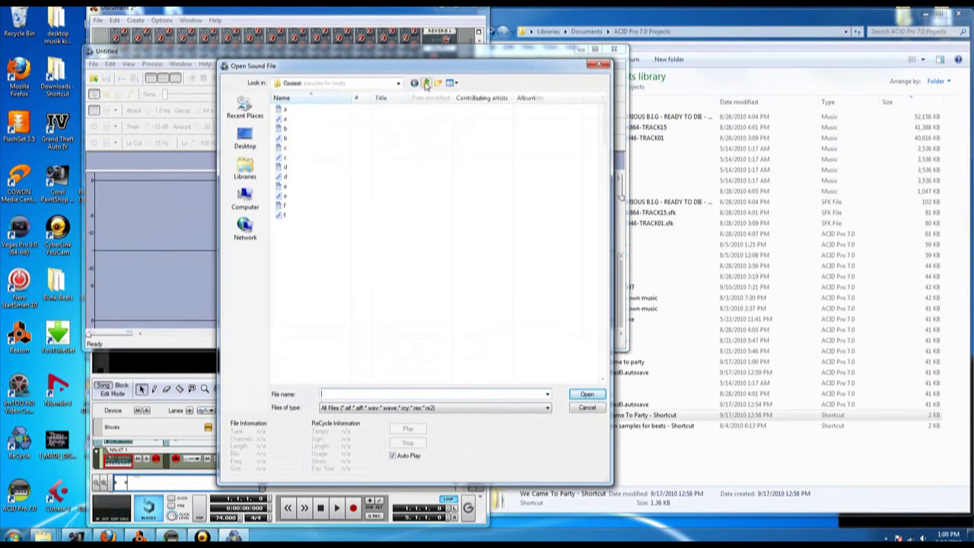
left_click(426, 82)
left_click_drag(603, 125, 598, 354)
scroll(309, 218, "up", 12)
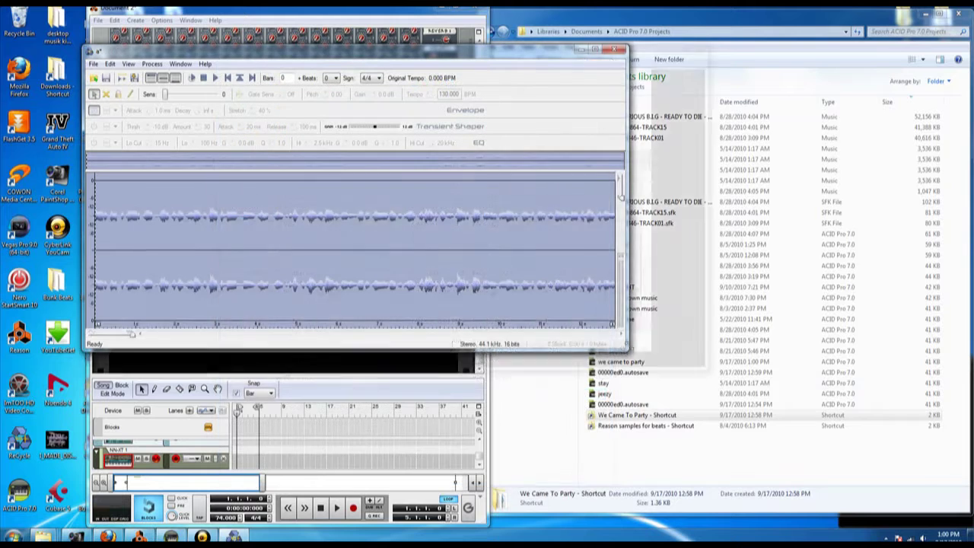
left_click_drag(627, 350, 890, 453)
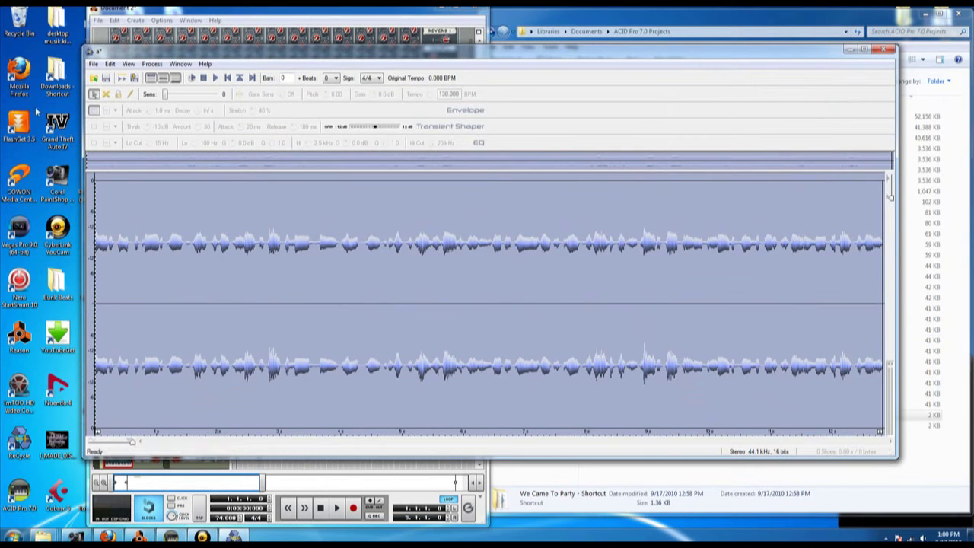
left_click_drag(138, 55, 135, 55)
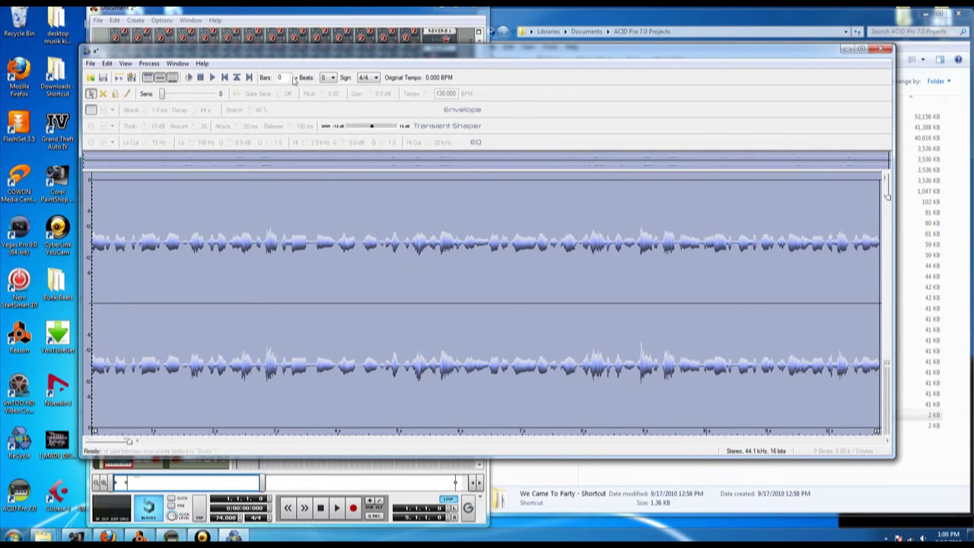
- Enable slice processing for sound file a and set its loop length to 4 bars
left_click(190, 79)
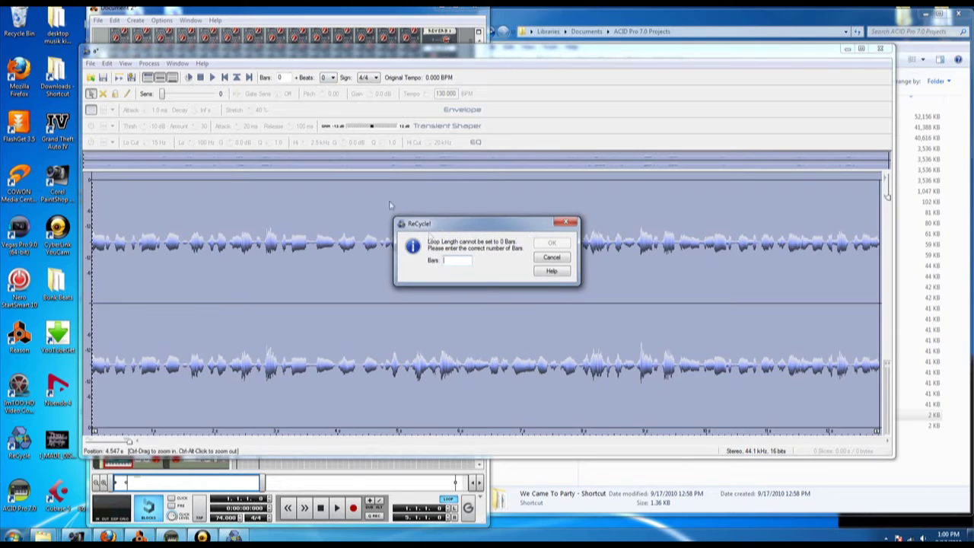
type("4")
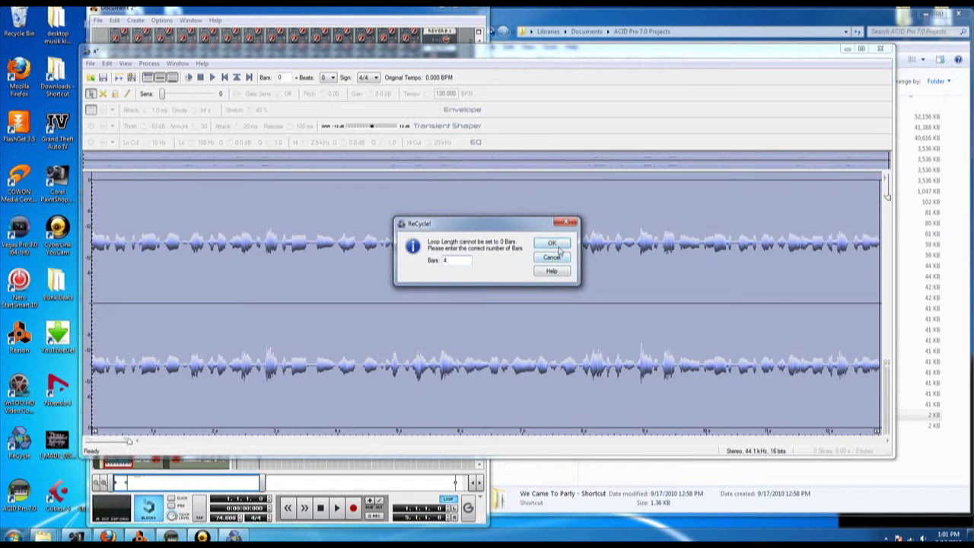
left_click(554, 242)
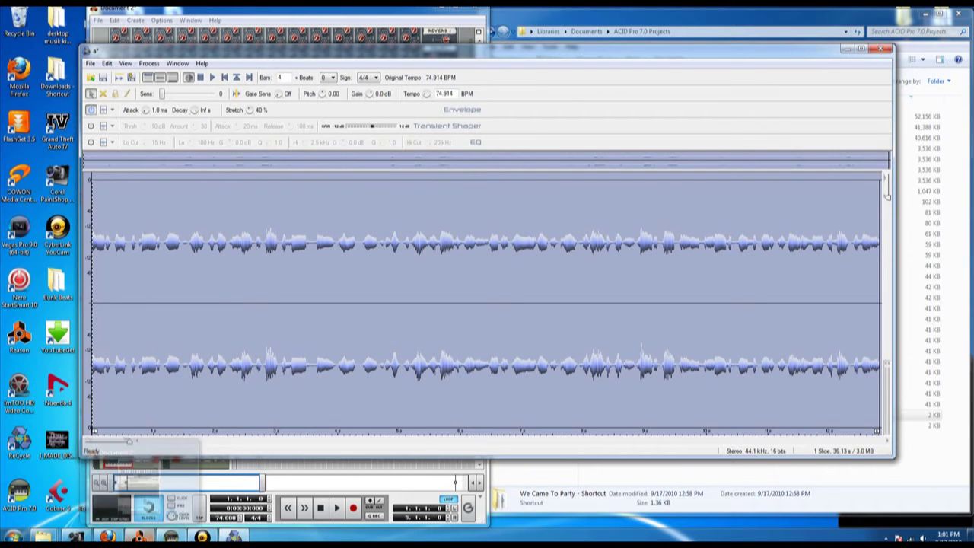
- Check the project tempo in ACID Pro, return to ReCycle and set the loop's tempo to 74 BPM
left_click(171, 536)
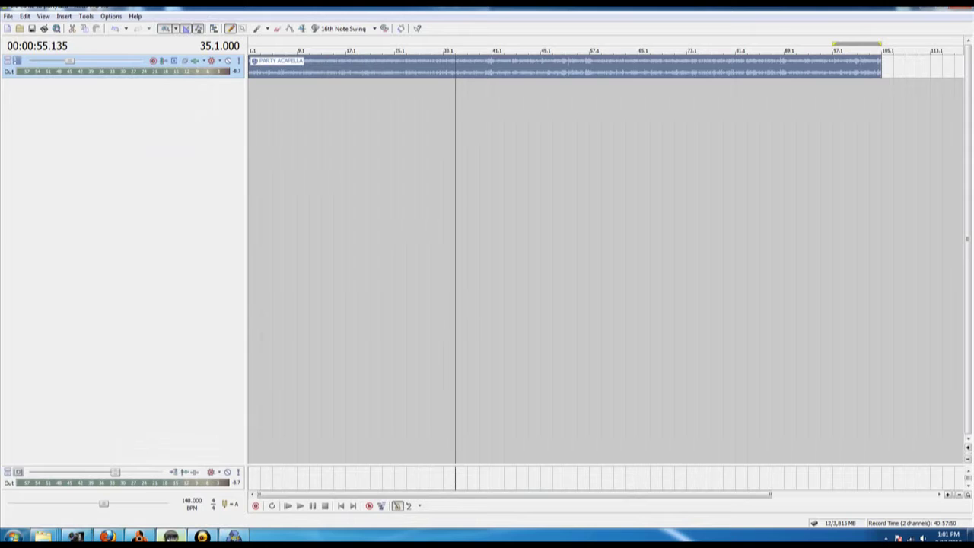
left_click(172, 538)
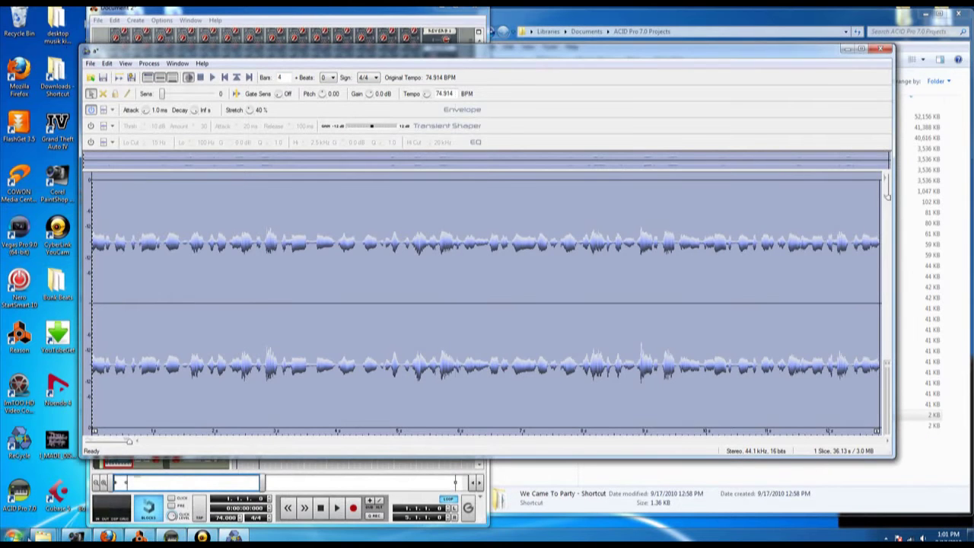
left_click(14, 537)
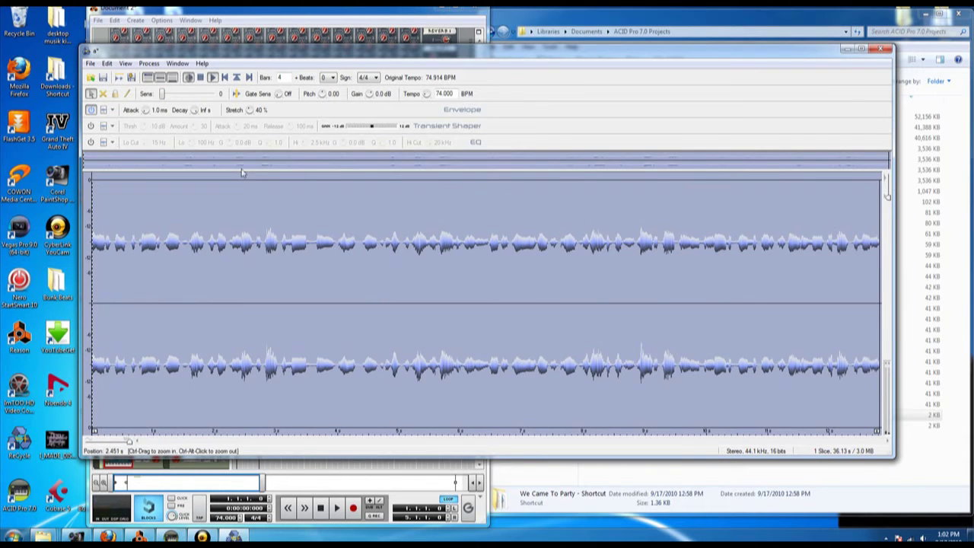
- Set the slice sensitivity to 24 and draw seven more slice markers at vocal phrases across the waveform with the Pencil tool
left_click(128, 94)
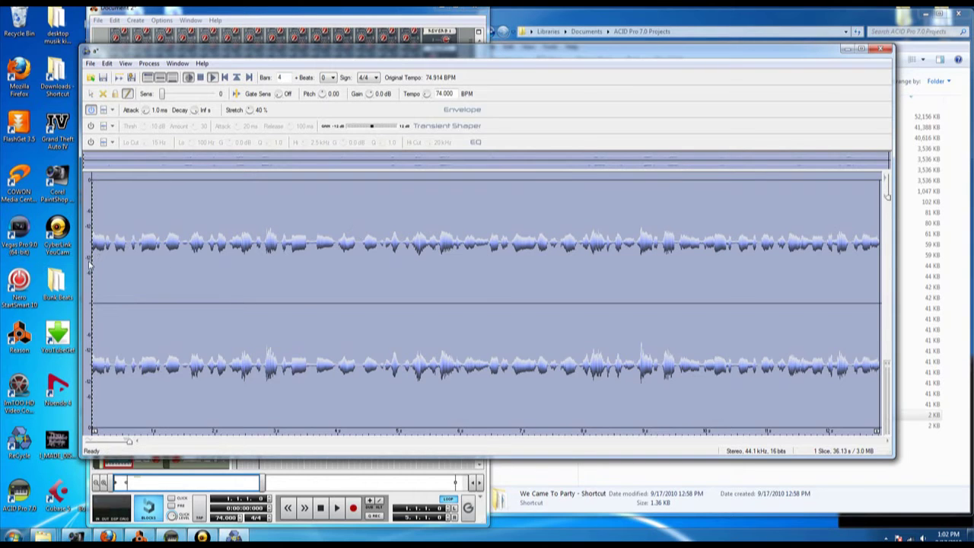
left_click_drag(161, 94, 175, 95)
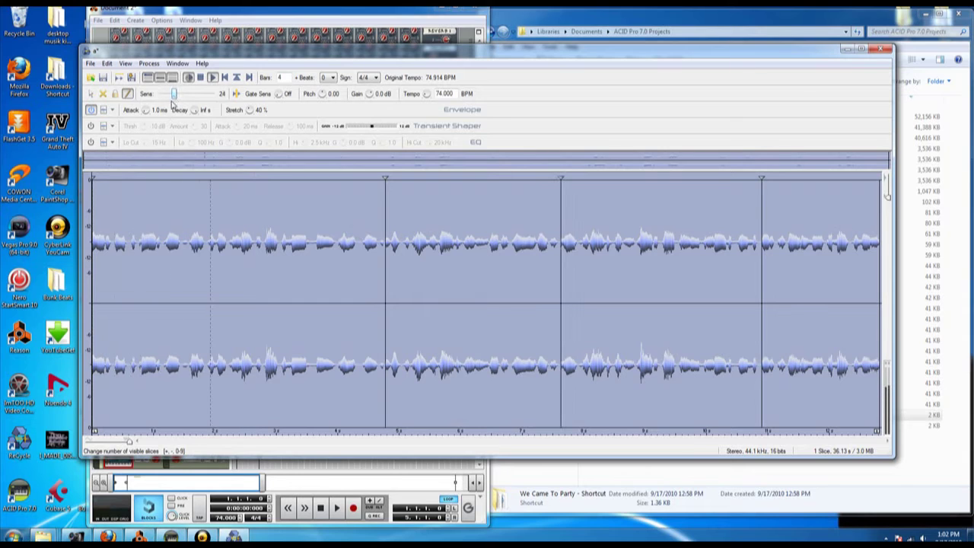
left_click(142, 261)
left_click(218, 268)
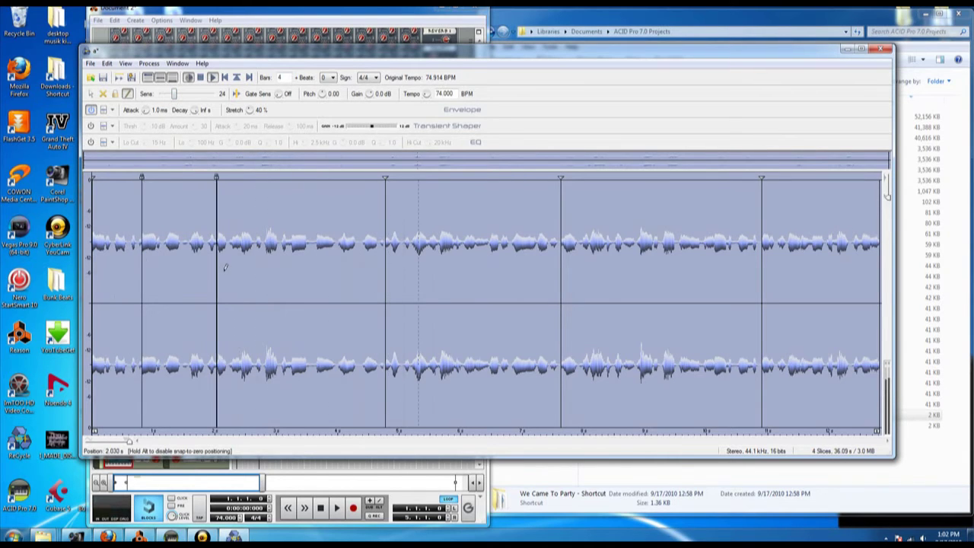
left_click(293, 274)
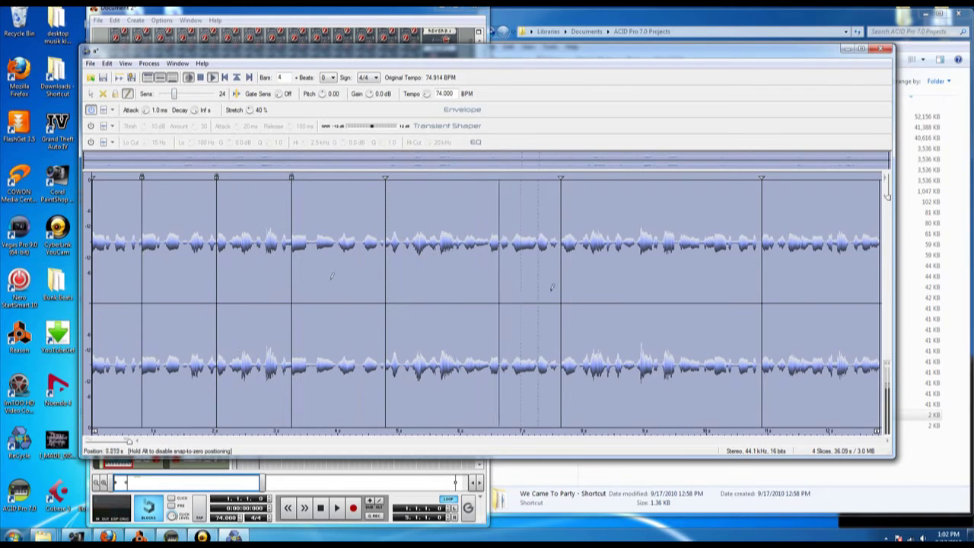
left_click(466, 280)
left_click(641, 285)
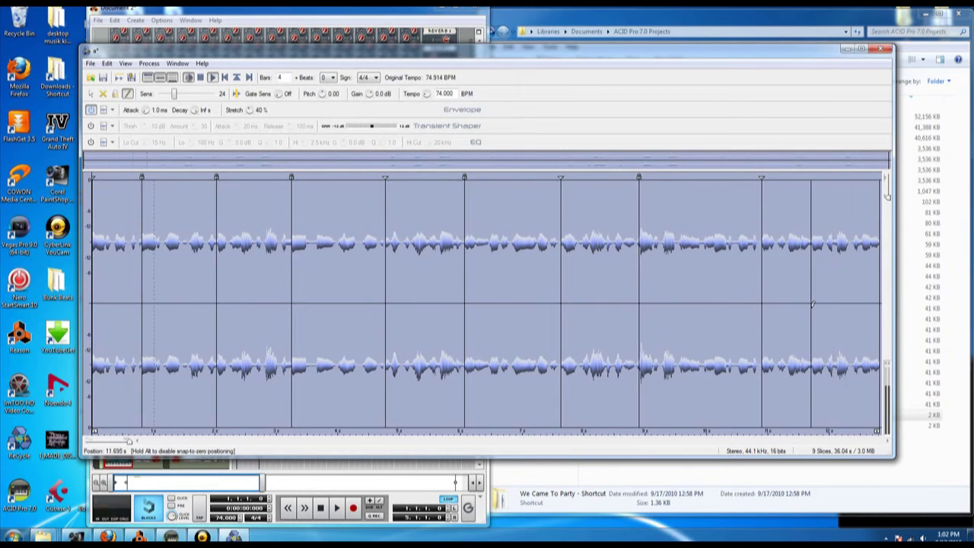
left_click(812, 304)
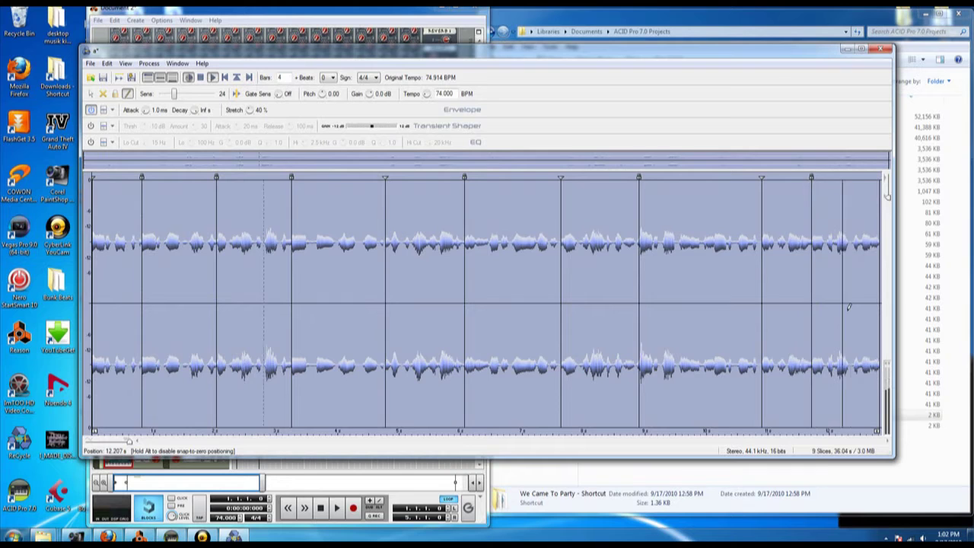
left_click(853, 308)
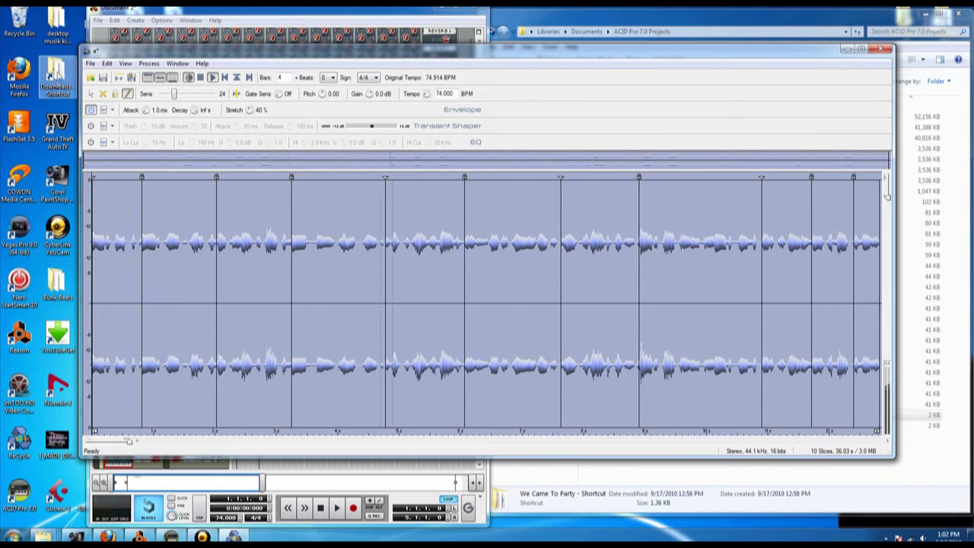
- Save the sliced loop as REX2 file a in the We Came To Party folder
left_click(90, 63)
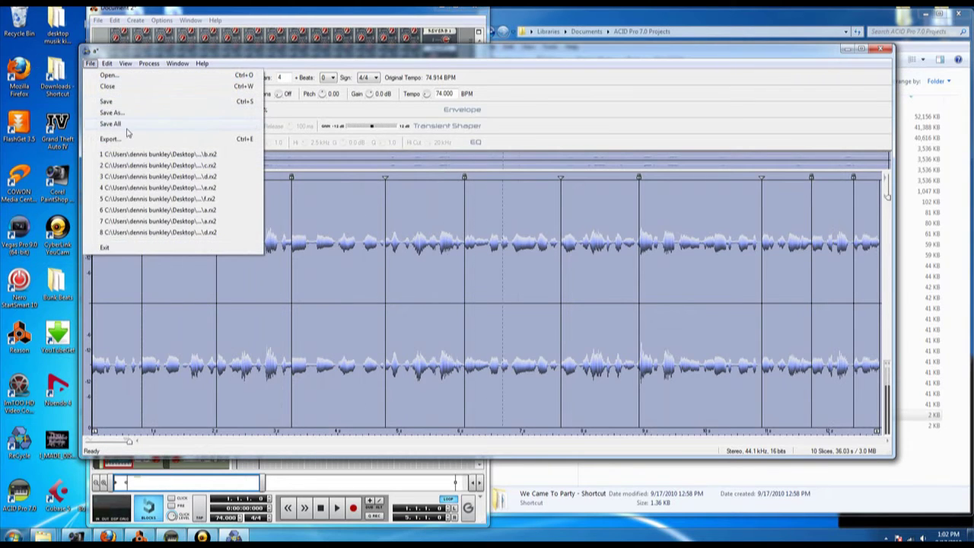
left_click(126, 114)
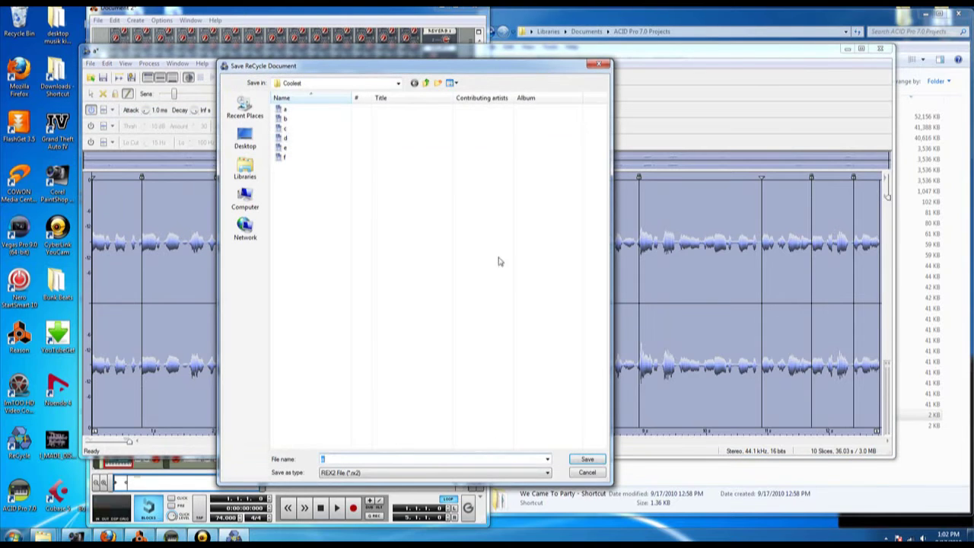
left_click(426, 83)
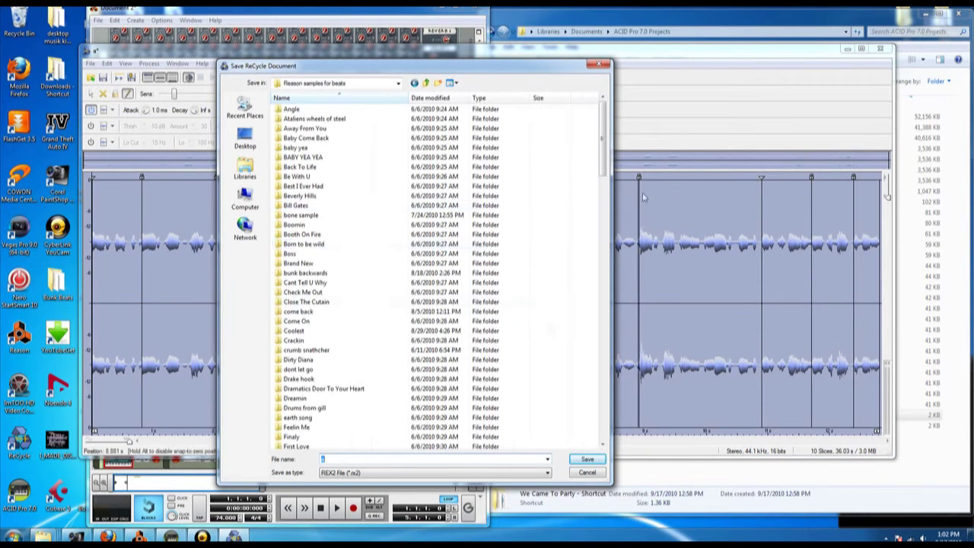
left_click_drag(602, 138, 606, 337)
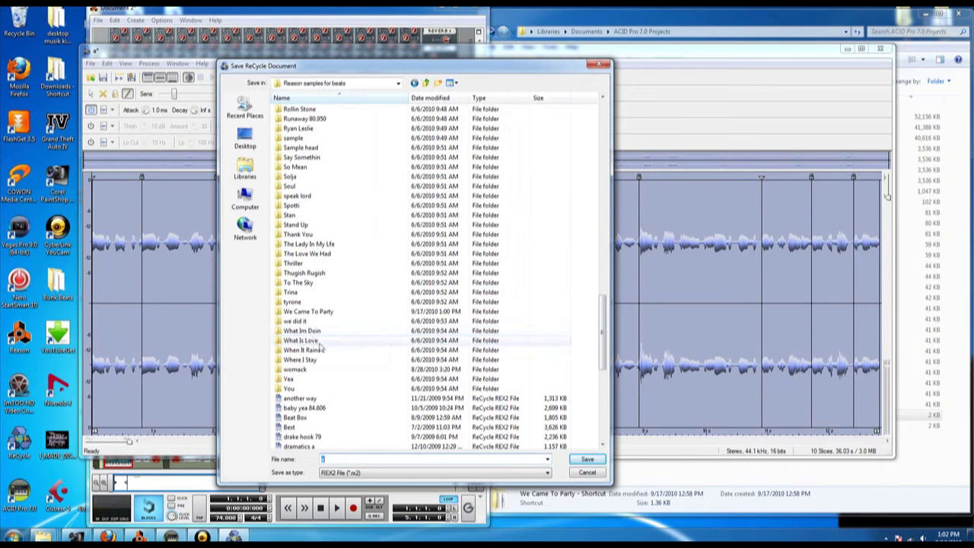
double_click(316, 312)
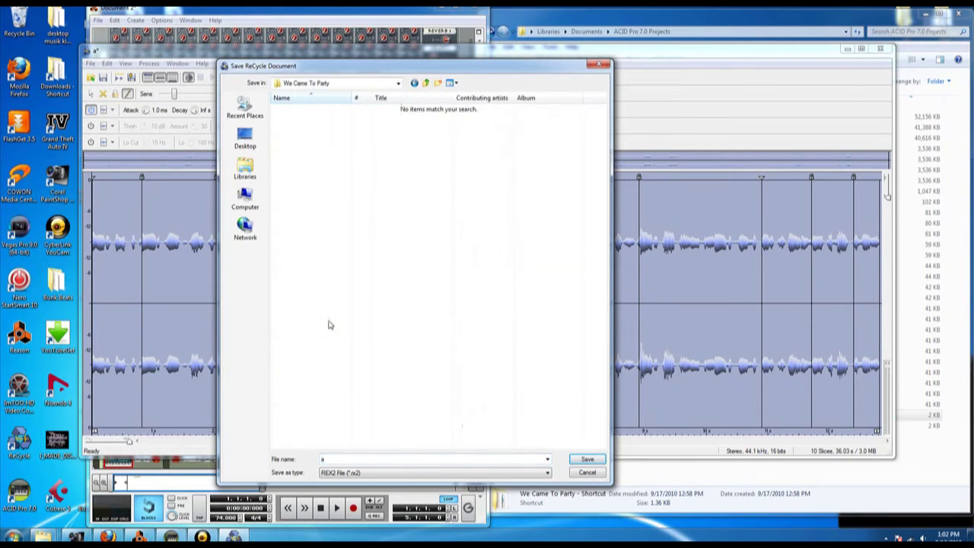
left_click(589, 459)
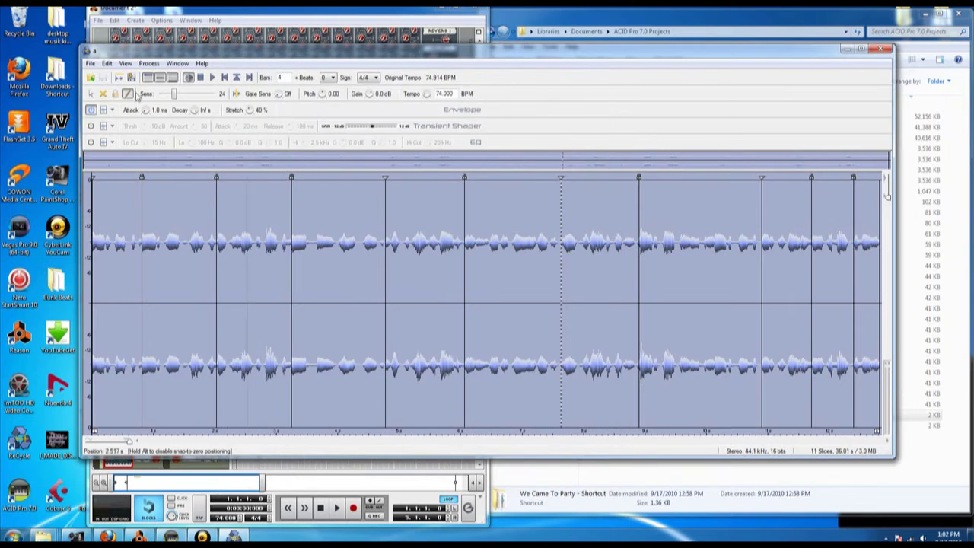
- Audition the slices of the saved loop, beginning with the second slice
left_click(90, 93)
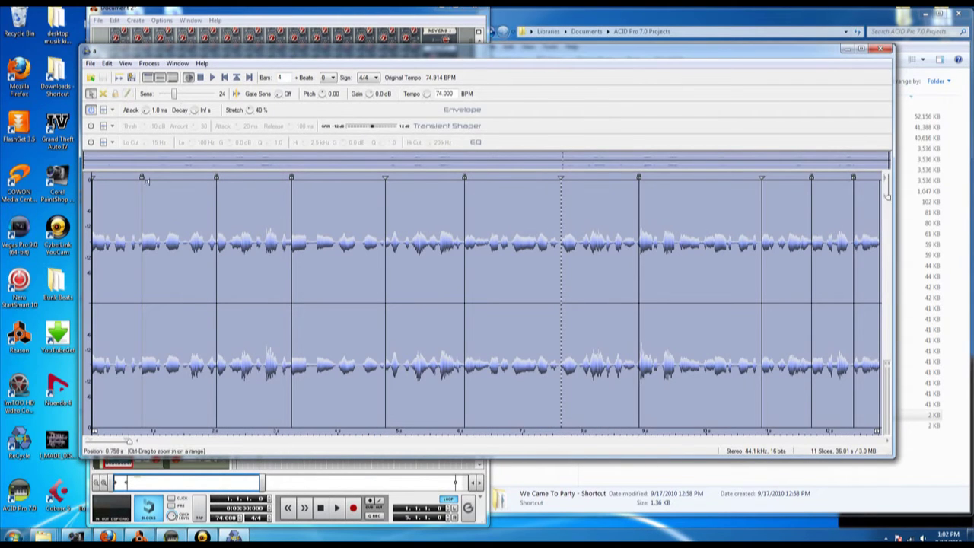
left_click(173, 218)
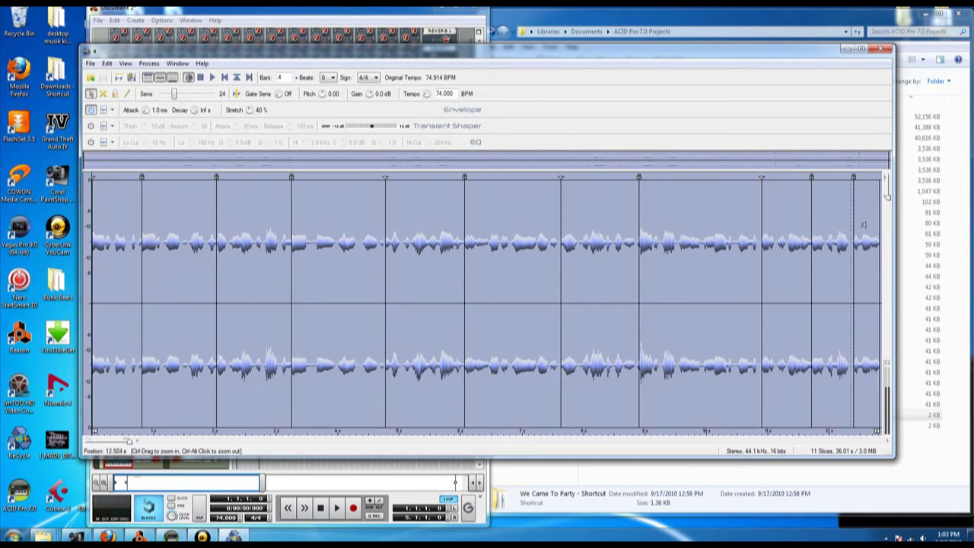
- Open sound file b from the We Came To Party folder and set its loop length to four bars
left_click(90, 63)
left_click(105, 82)
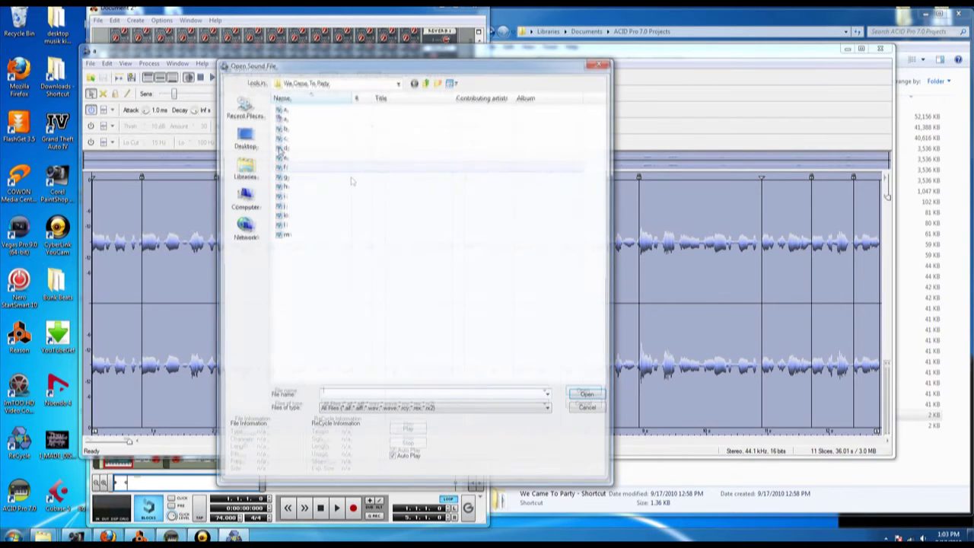
double_click(285, 128)
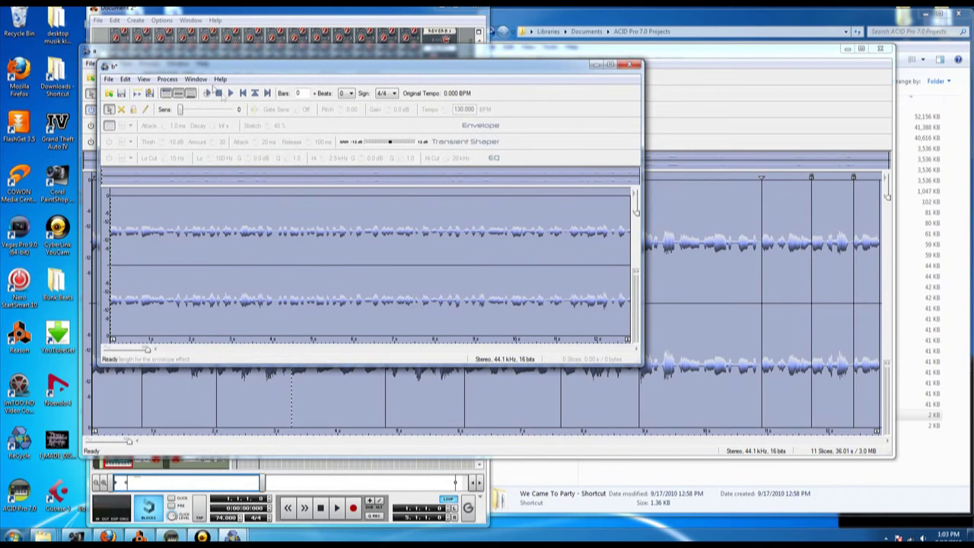
left_click(205, 93)
type("4")
left_click(436, 204)
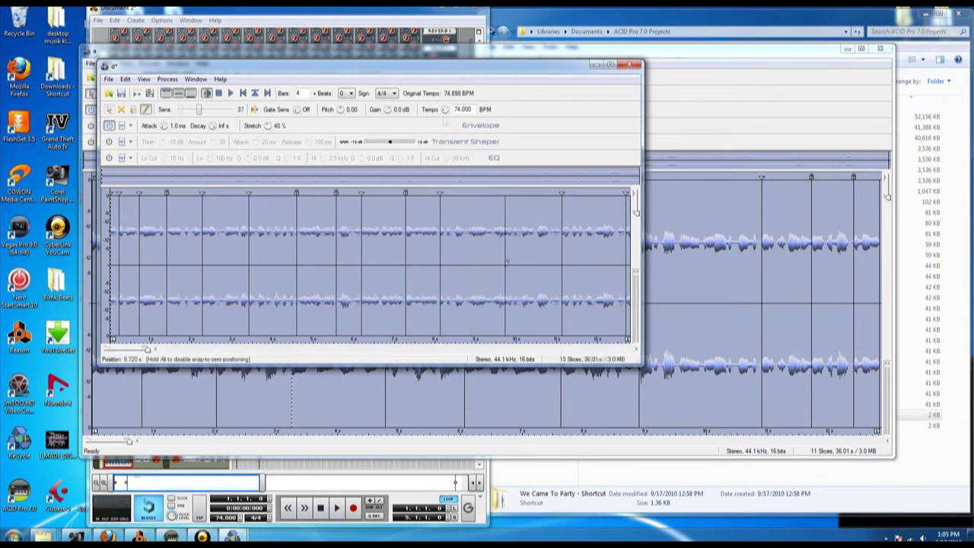
- Draw three more slice markers at vocal phrases in the last third of loop d with the Pencil tool
left_click(494, 264)
left_click(524, 266)
left_click(599, 263)
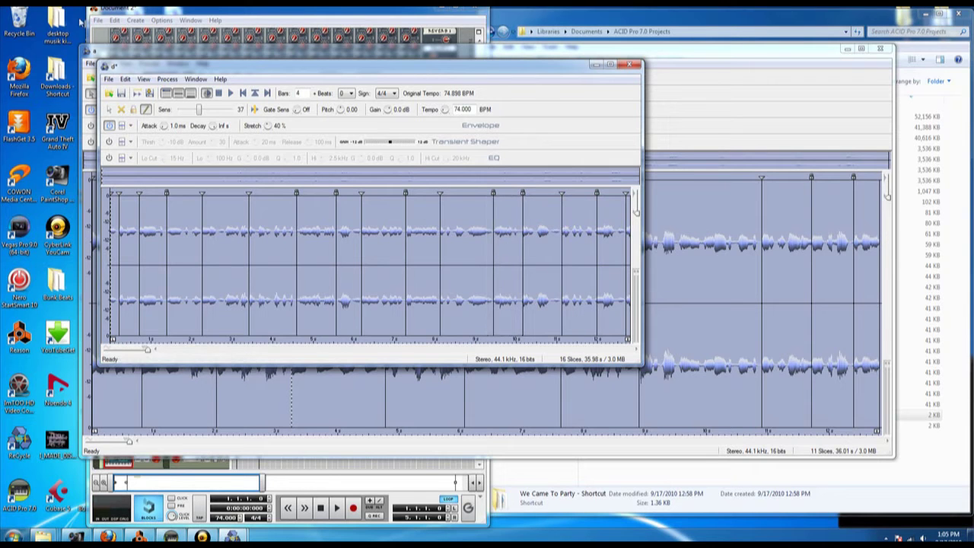
- Save the sliced loop as REX2 file d in the We Came To Party folder and close its window
left_click(108, 79)
left_click(131, 120)
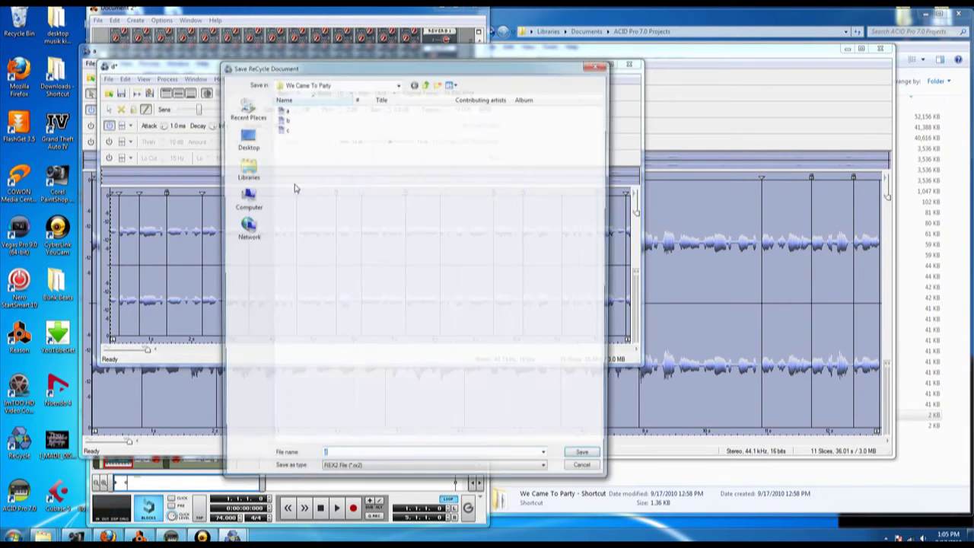
left_click(583, 472)
left_click(625, 67)
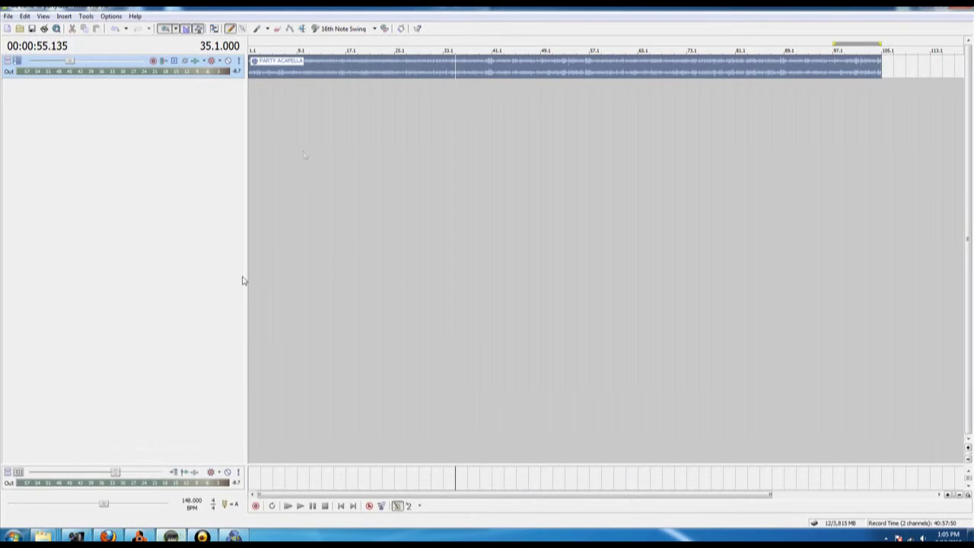
- Move the eight-bar loop region to an earlier section of PARTY ACAPELLA in ACID Pro and return to ReCycle
scroll(342, 191, "down", 1)
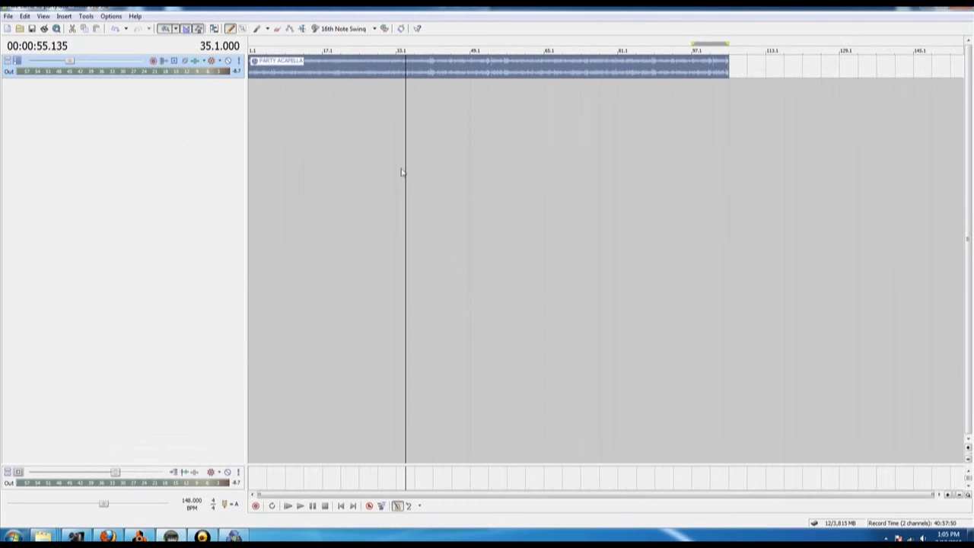
left_click_drag(284, 44, 433, 48)
left_click(232, 537)
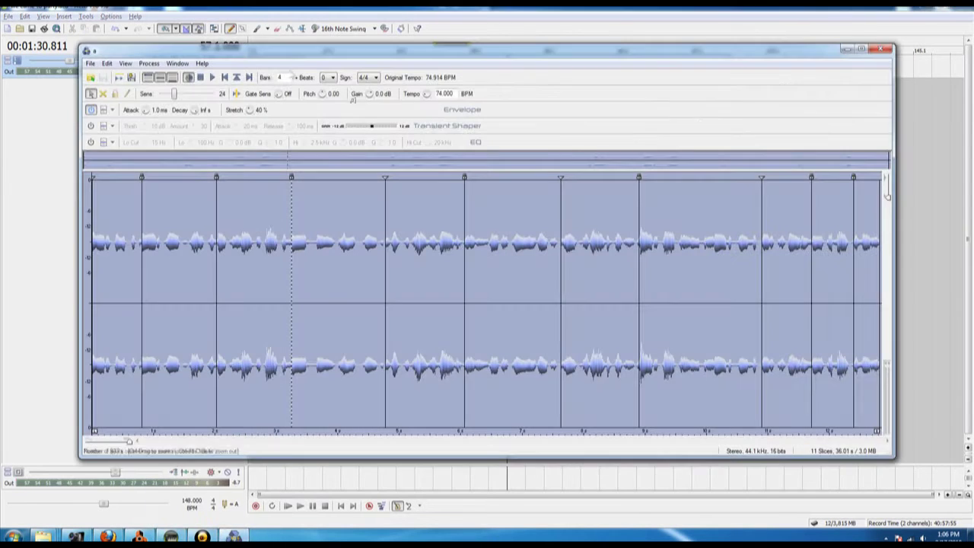
- Open sound file e and set its loop length to four bars and its tempo to 74 BPM
left_click(89, 63)
left_click(106, 85)
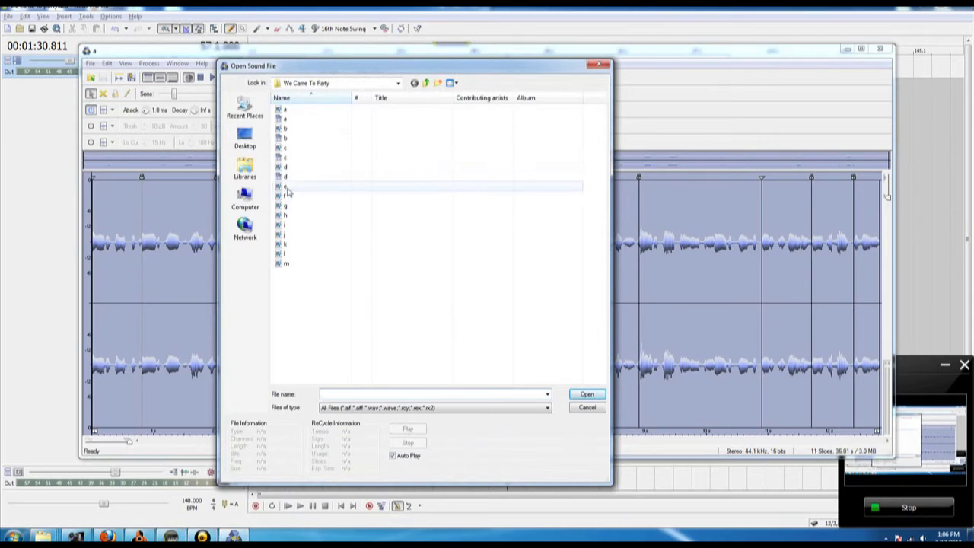
double_click(287, 189)
left_click(436, 206)
left_click_drag(444, 112, 446, 115)
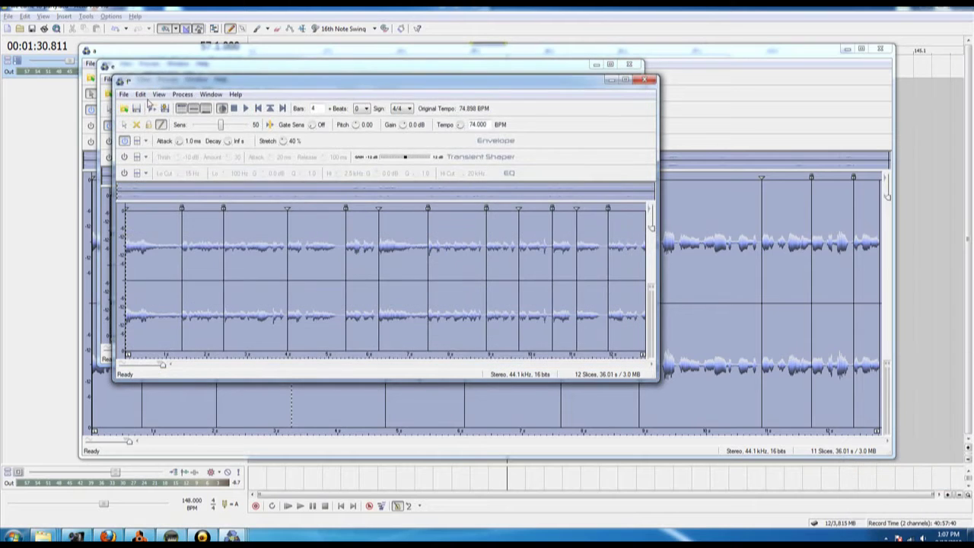
- Save the sliced loop as REX2 file f in the We Came To Party folder
left_click(123, 94)
left_click(145, 156)
left_click(585, 459)
- Open sound file g and set its loop length to four bars
left_click(124, 108)
double_click(285, 227)
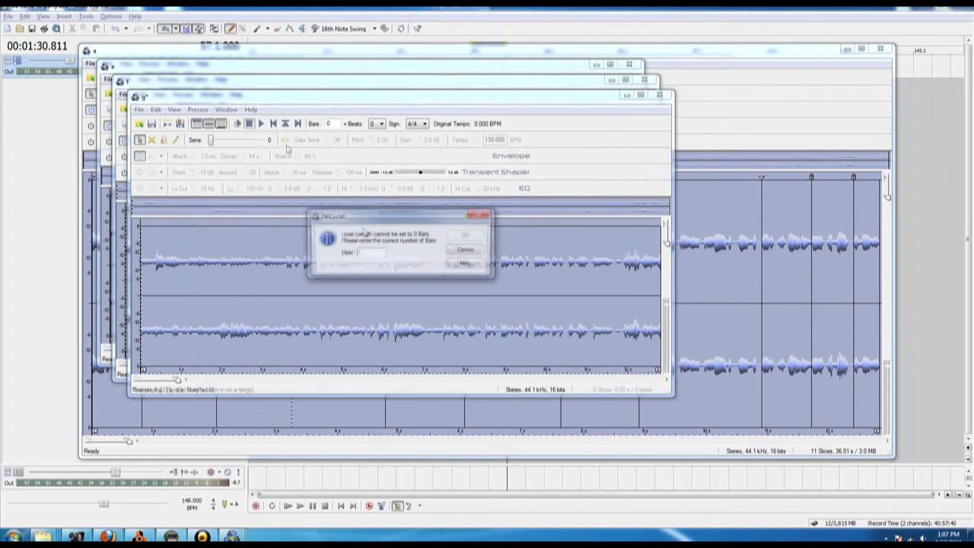
key("Return")
- Set loop g's slice sensitivity to 21 and draw nine slice markers at vocal phrases with the Pencil tool
left_click_drag(219, 141, 221, 141)
left_click(176, 139)
left_click(202, 293)
left_click(265, 293)
left_click(166, 293)
left_click(377, 294)
left_click(445, 289)
left_click(567, 289)
left_click(625, 289)
left_click(594, 289)
left_click(394, 283)
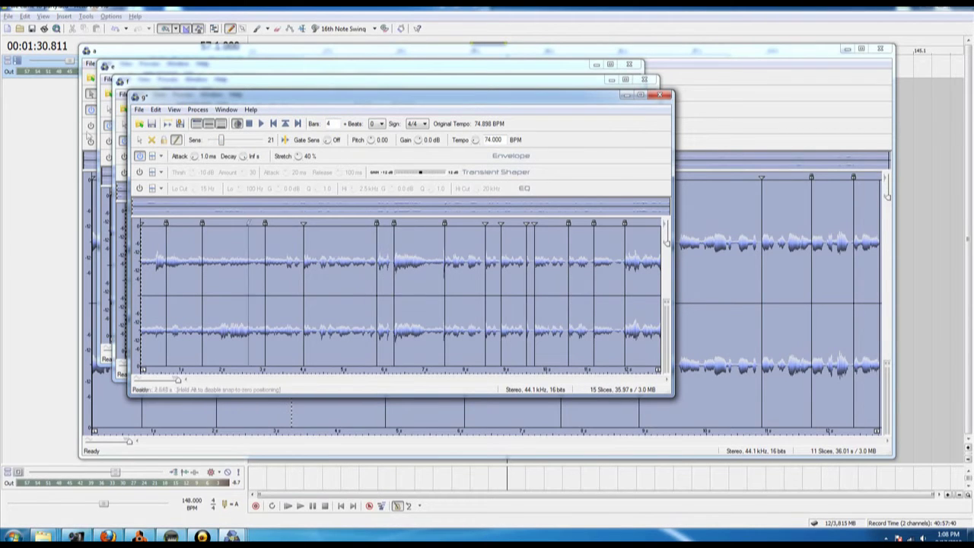
- Save loop g as a REX2 file and close all the open ReCycle loop windows
left_click(139, 110)
left_click(154, 147)
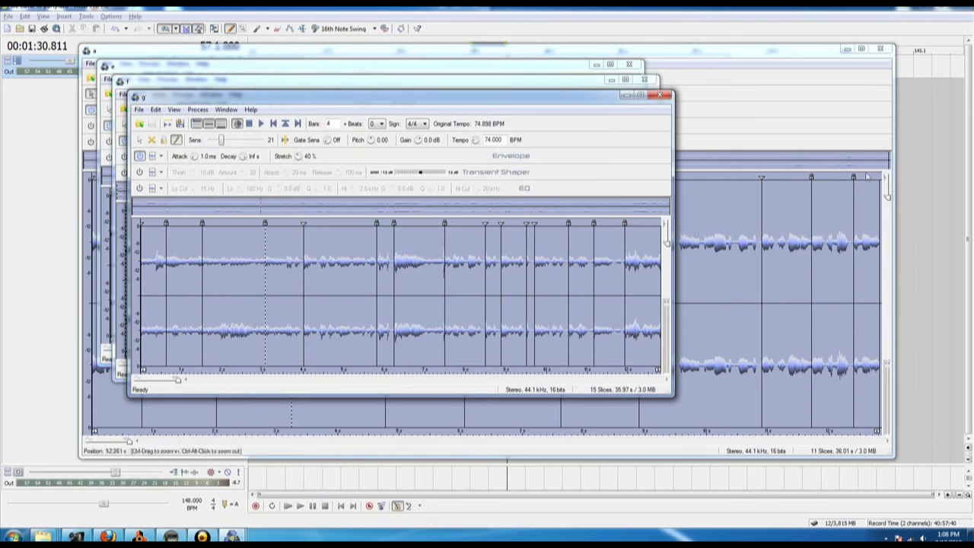
left_click(646, 80)
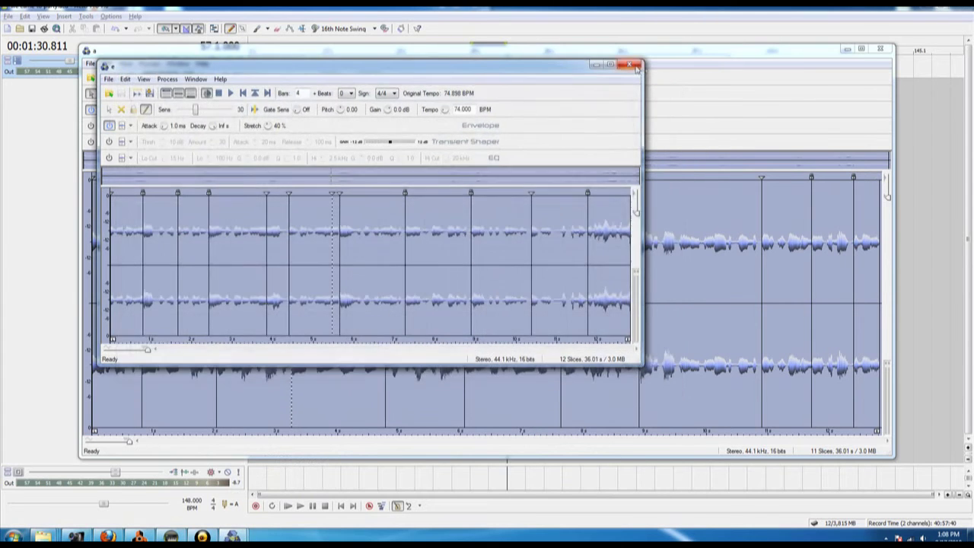
left_click(629, 64)
left_click(872, 53)
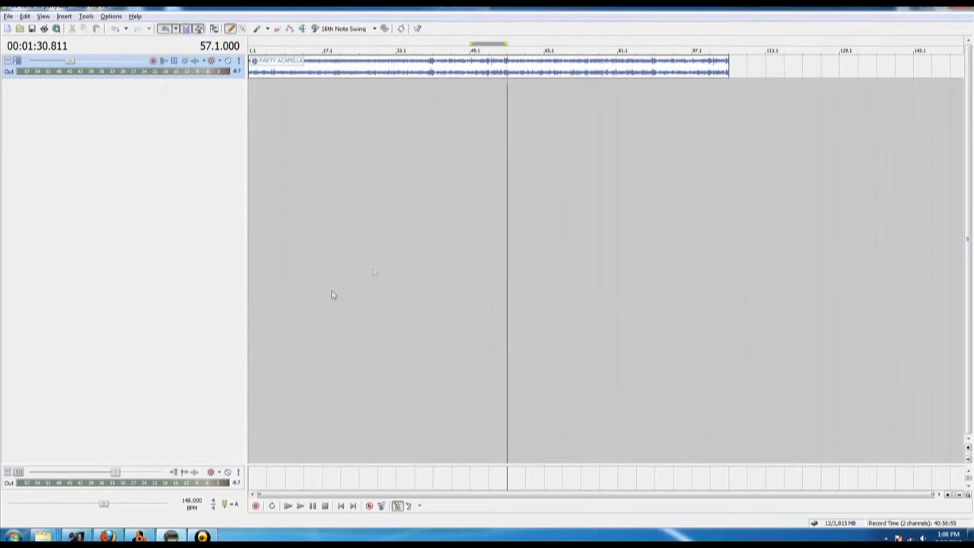
- Switch to Reason, create a Dr. Octo Rex Loop Player below the NN-XT and unfold its programmer
left_click(139, 537)
left_click(251, 335)
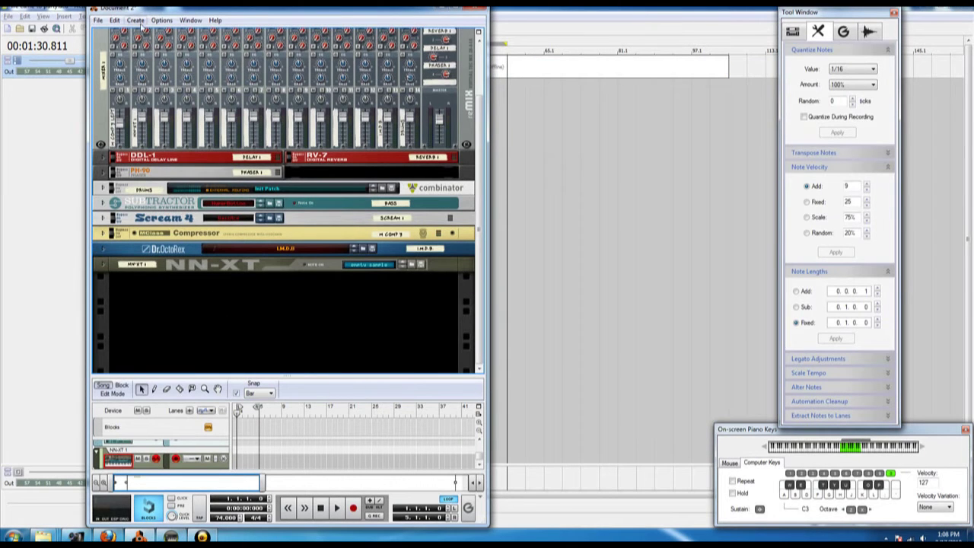
scroll(160, 84, "up", 3)
scroll(139, 131, "down", 3)
left_click(135, 20)
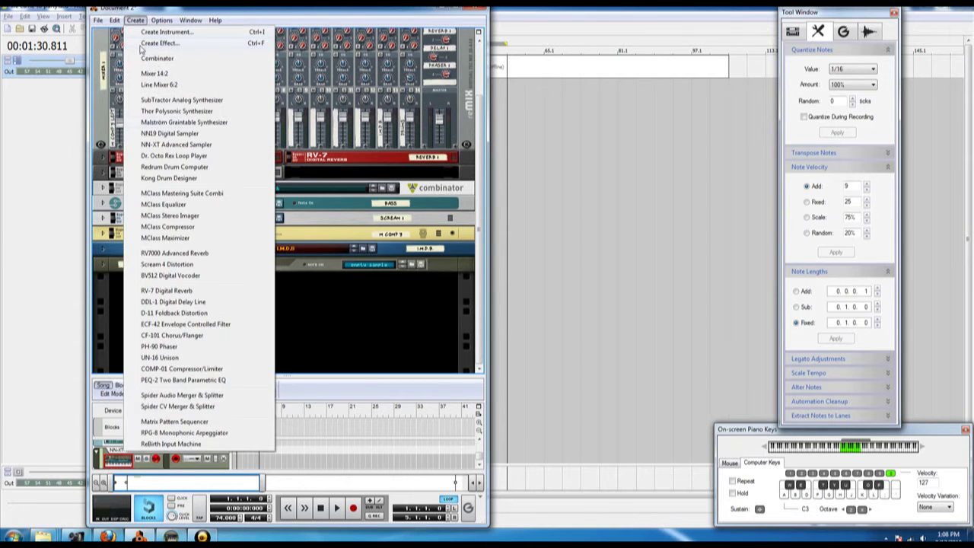
left_click(169, 157)
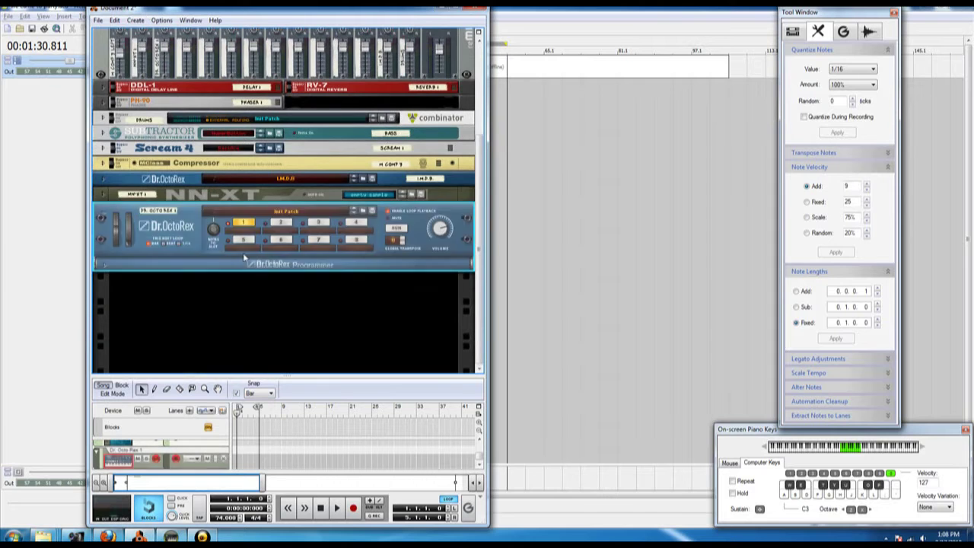
left_click(104, 265)
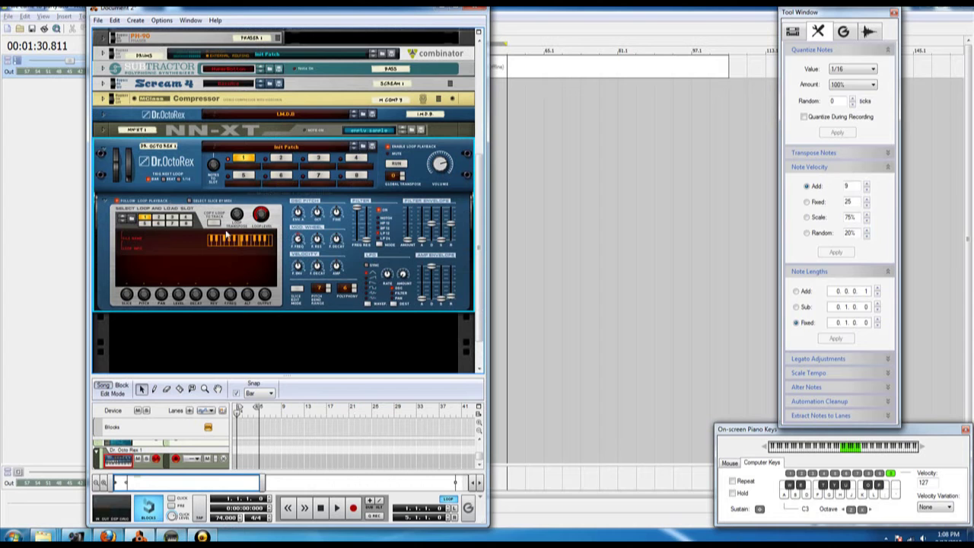
- Load REX2 file a from the We Came To Party folder in Reason samples for beats into loop slot 1
left_click(131, 221)
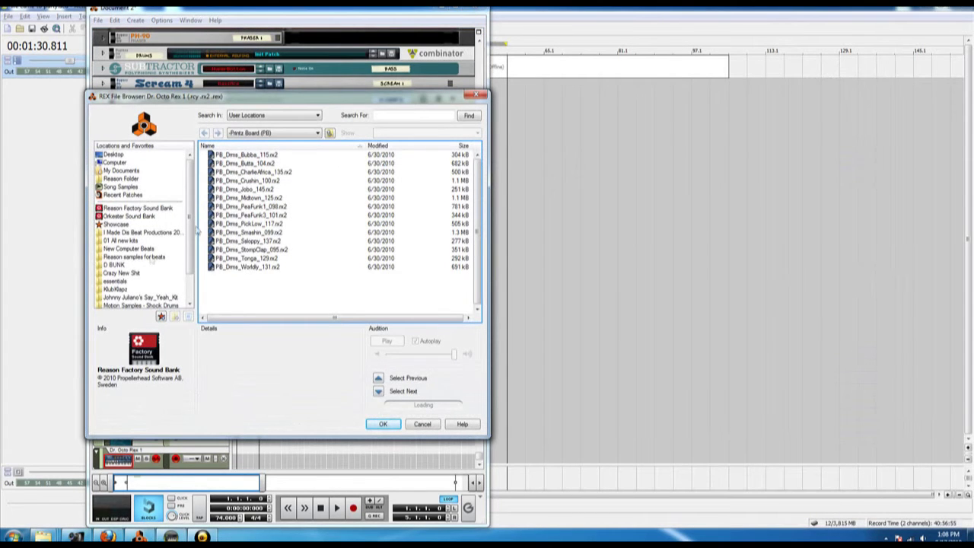
scroll(131, 241, "down", 2)
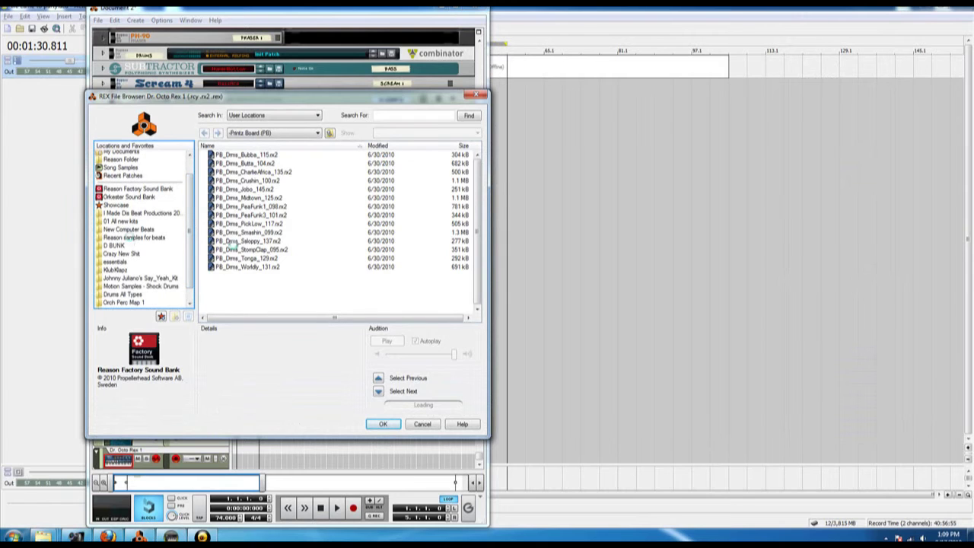
left_click(134, 238)
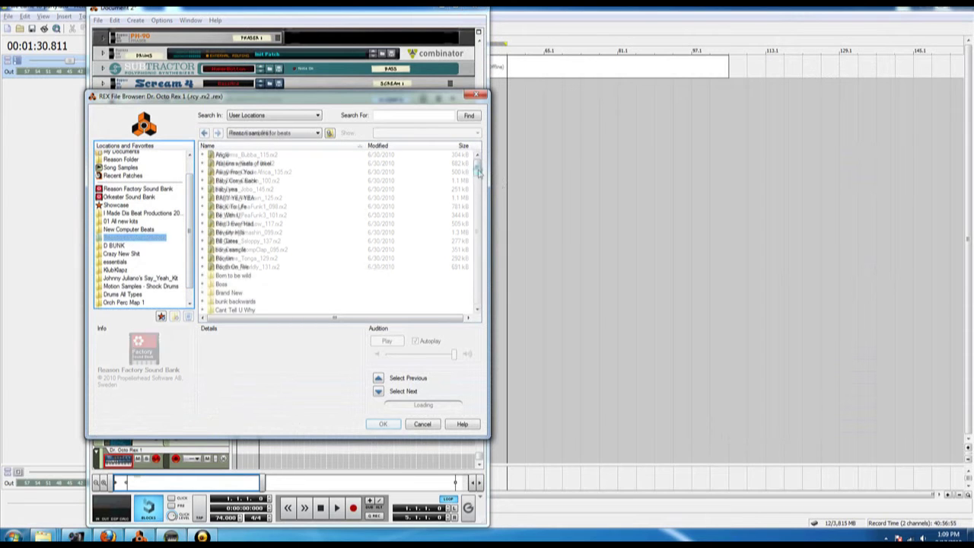
left_click_drag(478, 156, 491, 268)
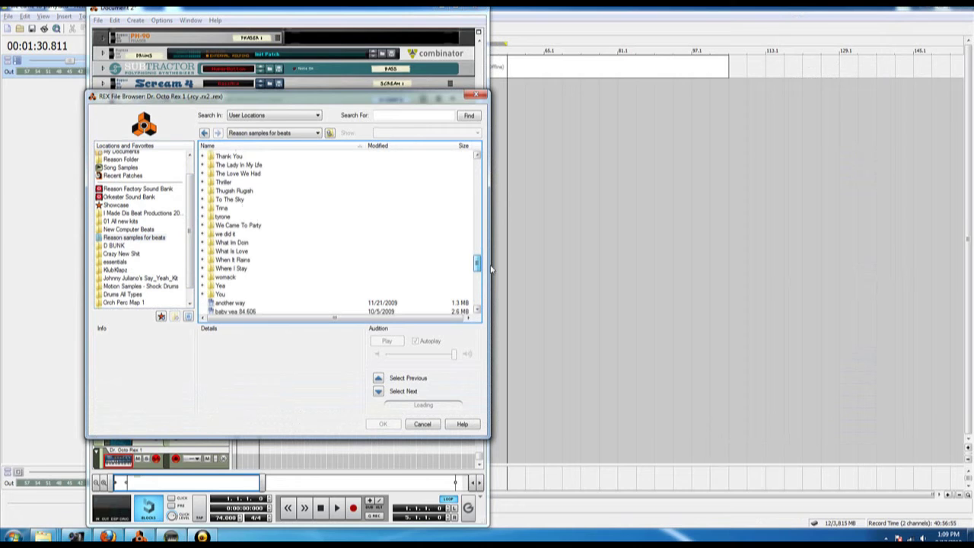
double_click(246, 227)
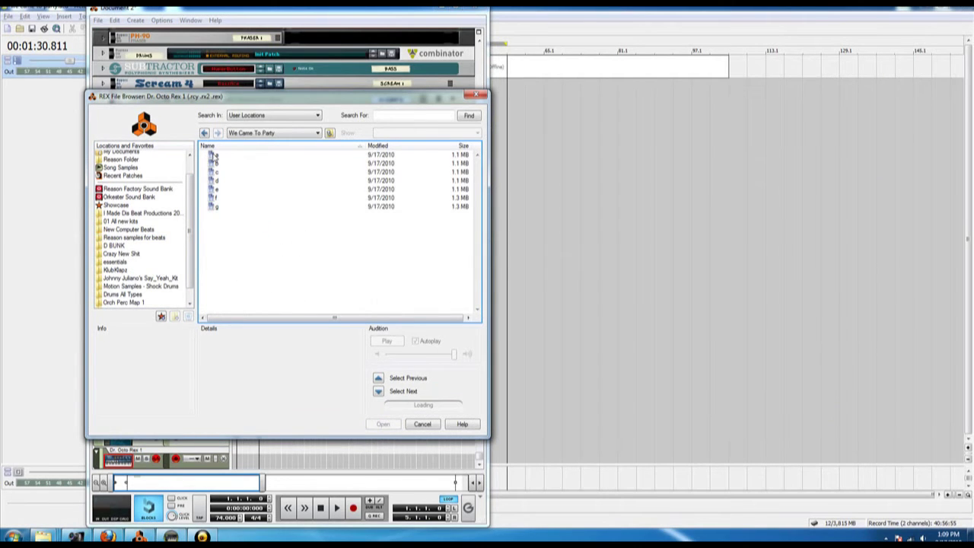
left_click(214, 154)
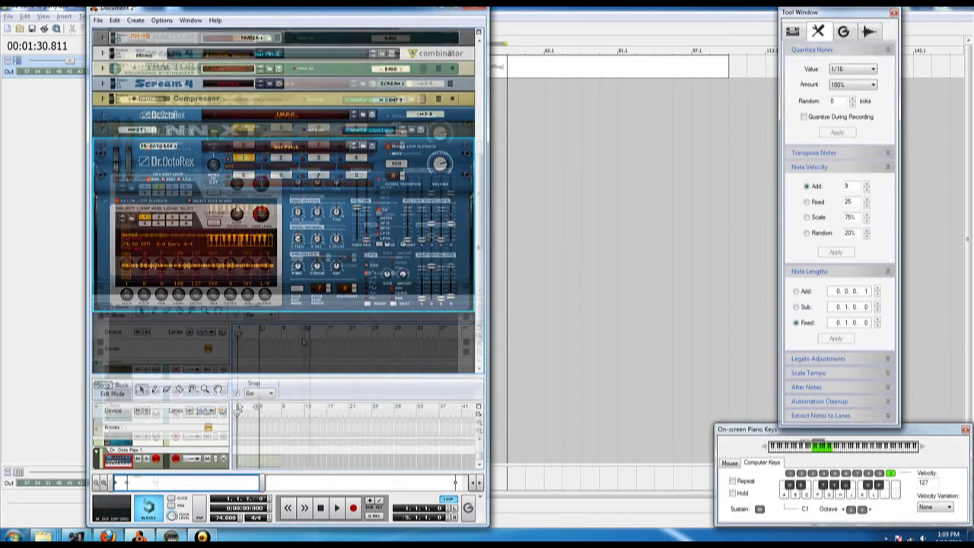
- Copy the slot 3 loop to the Dr. Octo Rex track at bars 9 to 13 and the slot 4 loop at bars 13 to 17
left_click_drag(261, 329, 283, 340)
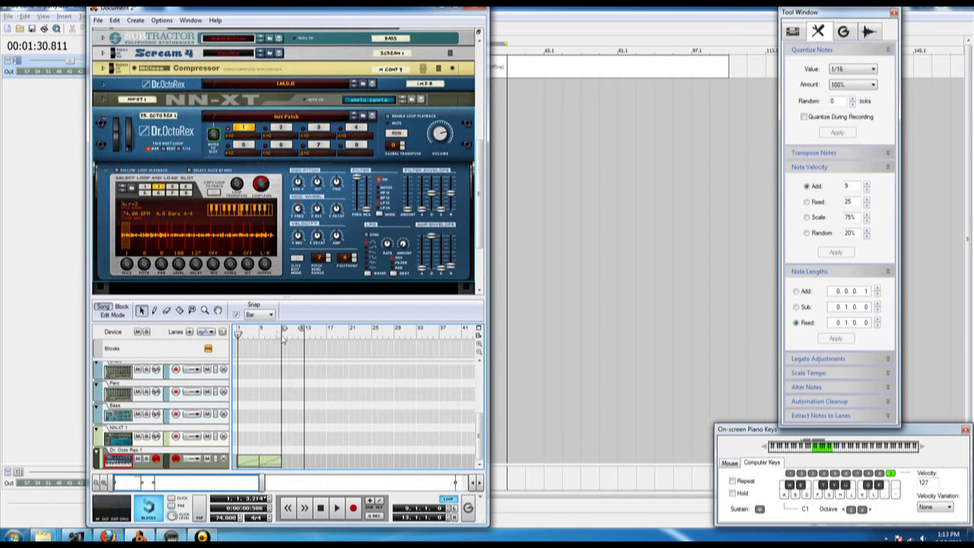
left_click(173, 188)
left_click(213, 192)
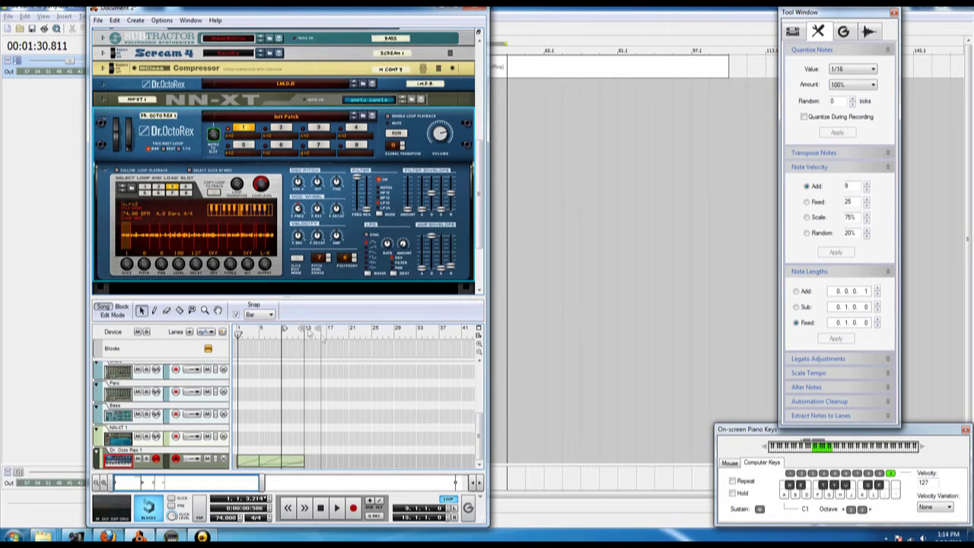
mouse_move(308, 333)
left_mouse_down()
mouse_move(327, 332)
mouse_move(309, 347)
left_mouse_up()
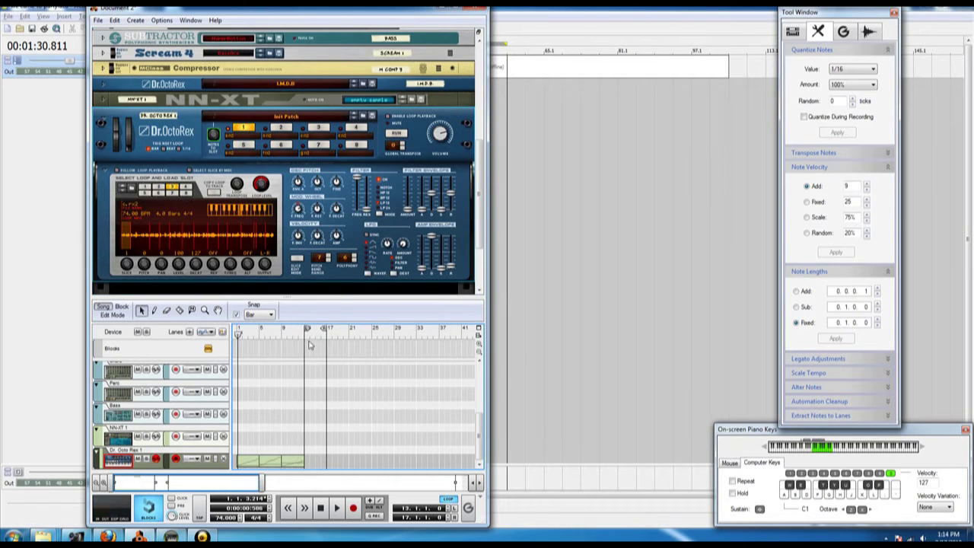
left_click(188, 188)
left_click(215, 192)
- Copy the slot 5 loop to the track at bars 17 to 21 and the slot 6 loop at bars 21 to 25
mouse_move(326, 341)
left_mouse_down()
mouse_move(351, 343)
mouse_move(331, 337)
left_mouse_up()
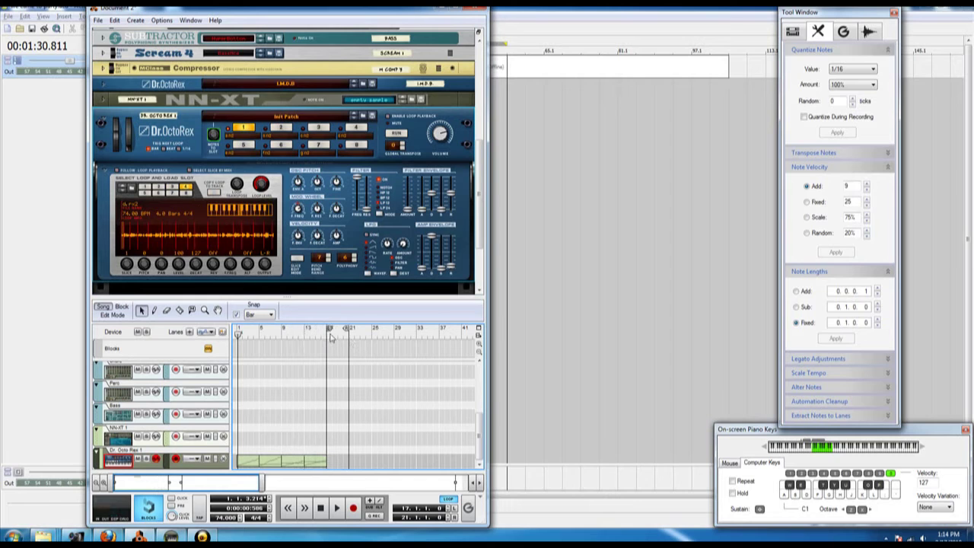
left_click(151, 197)
left_click(216, 188)
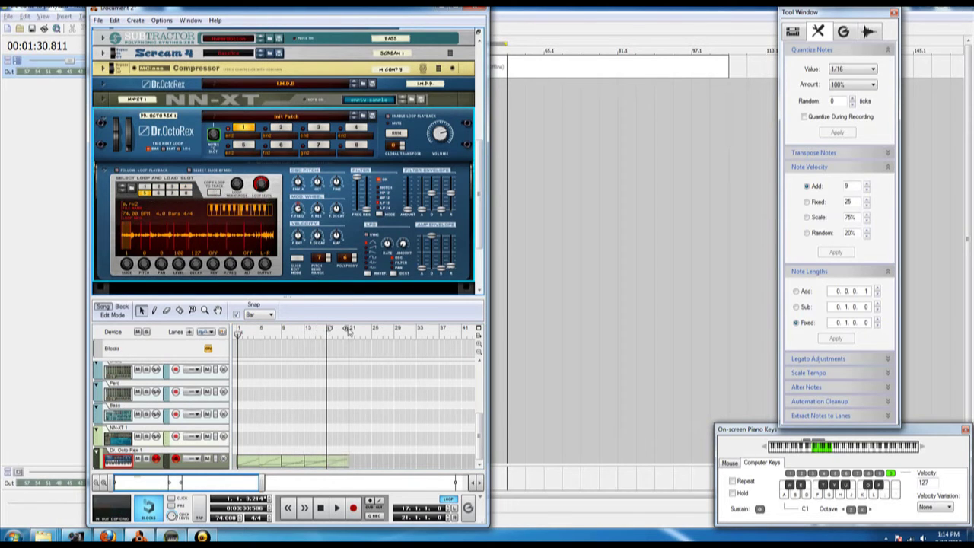
mouse_move(349, 333)
left_mouse_down()
mouse_move(364, 339)
mouse_move(353, 340)
left_mouse_up()
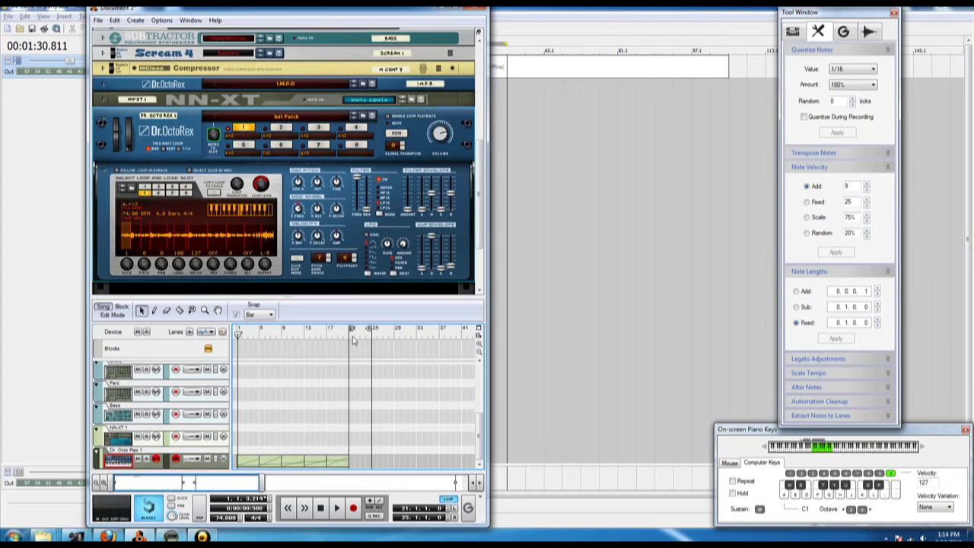
left_click(158, 196)
left_click(215, 189)
- Copy the slot 7 loop to the track at bars 25 to 29 and play the song from bar 21
left_click_drag(373, 332, 375, 333)
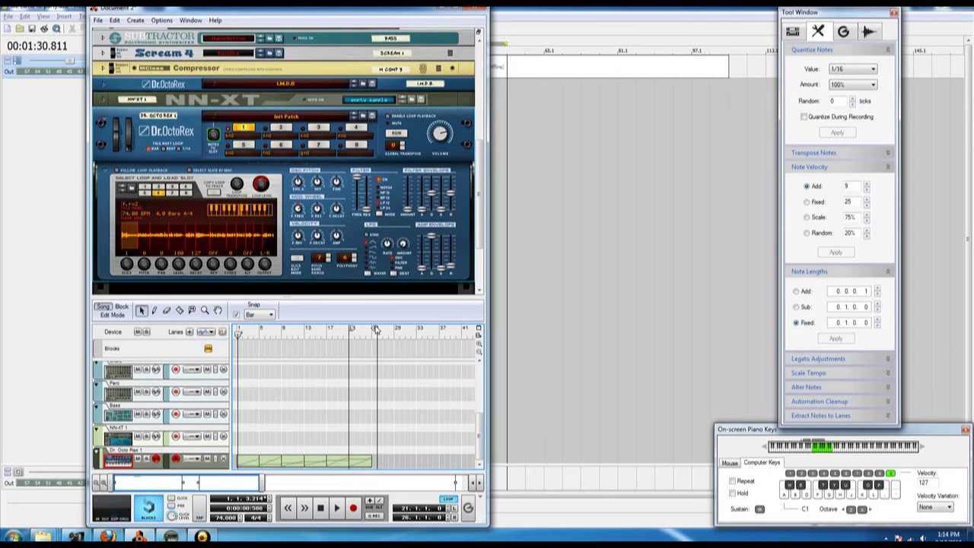
mouse_move(375, 329)
left_mouse_down()
mouse_move(394, 338)
mouse_move(374, 336)
left_mouse_up()
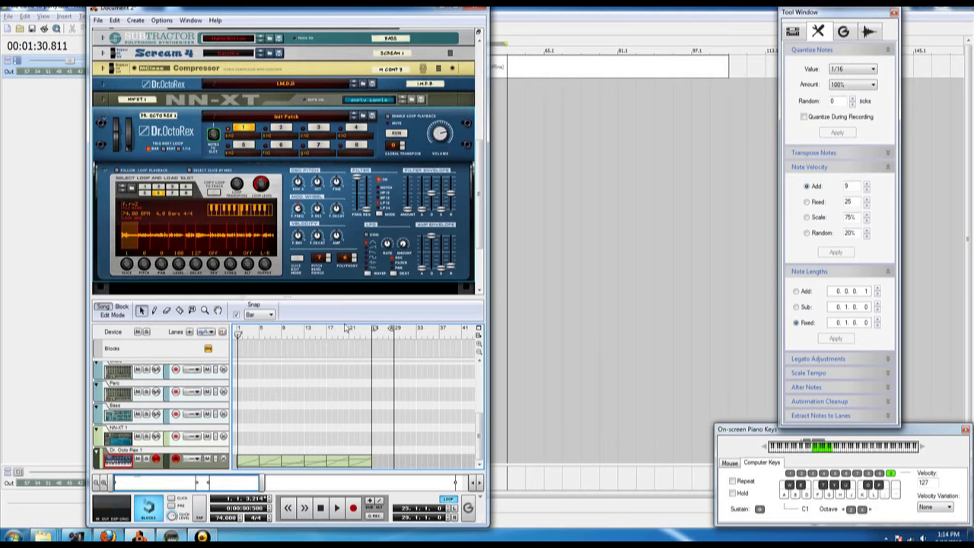
left_click(175, 199)
left_click(217, 192)
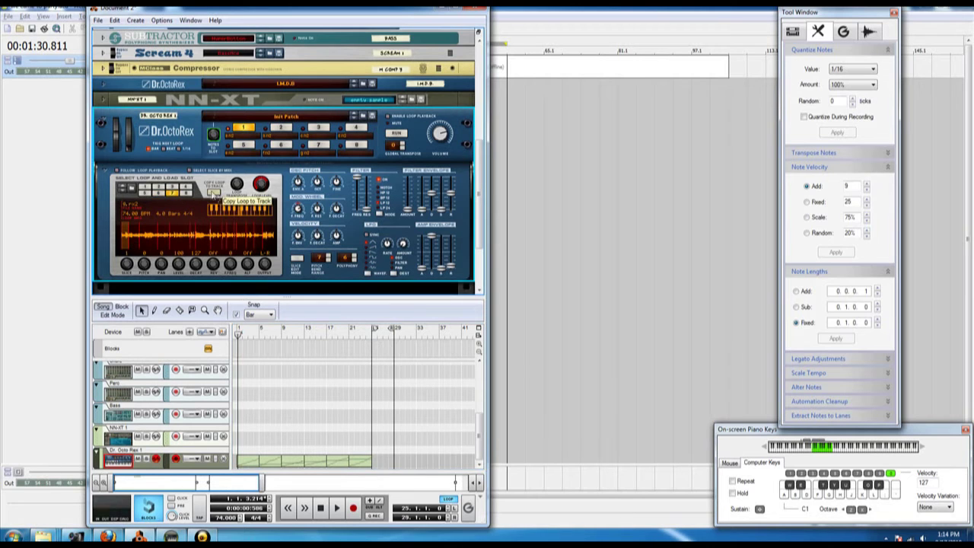
key("space")
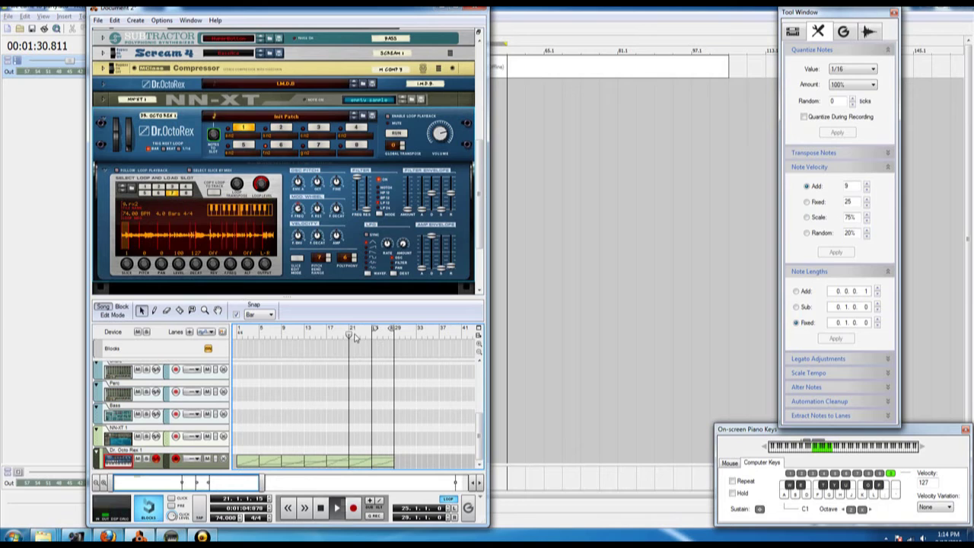
- Jump playback to bar 17, detach the sequencer into its own window, and bring the rack back to the front
left_click(342, 336)
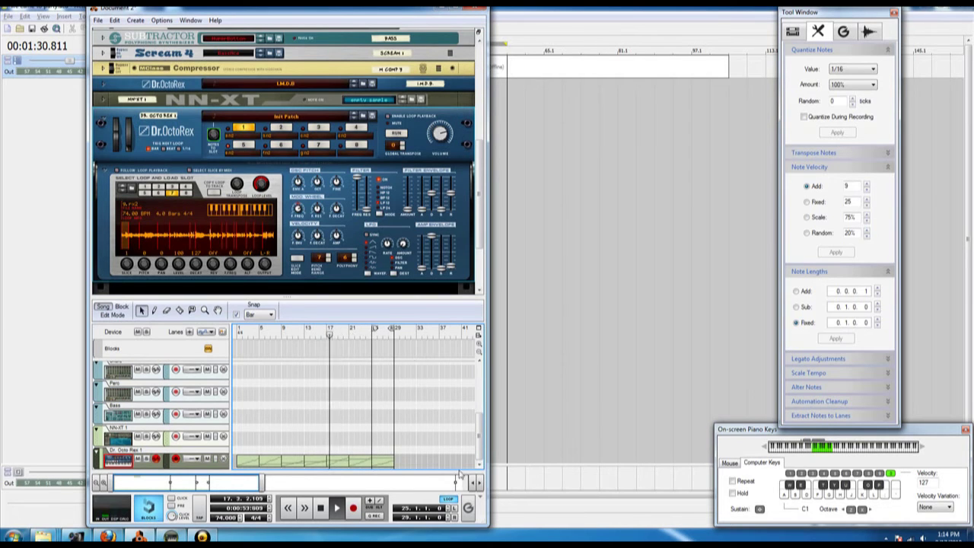
left_click(479, 337)
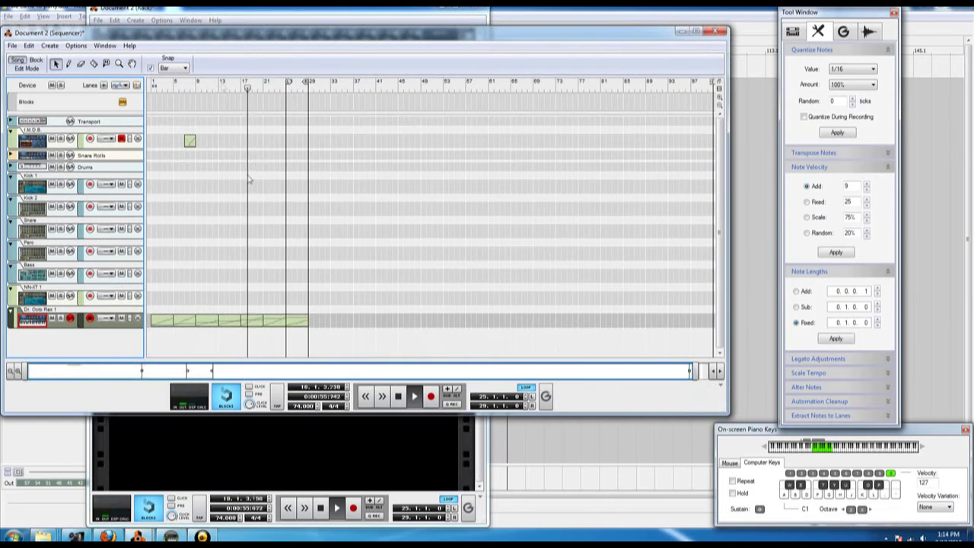
key("alt+Tab")
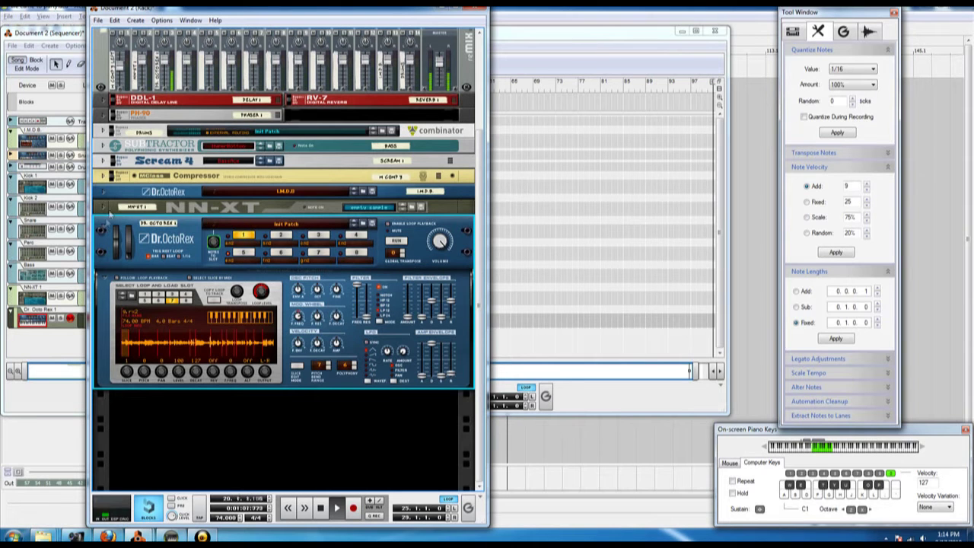
- Create an MClass Compressor below the Dr. Octo Rex and select the main mixer
left_click(137, 21)
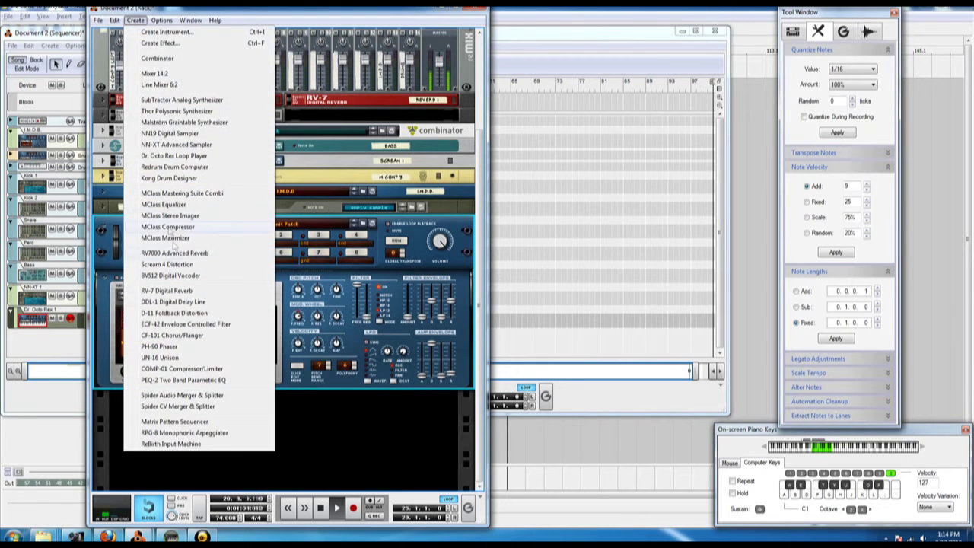
left_click(169, 228)
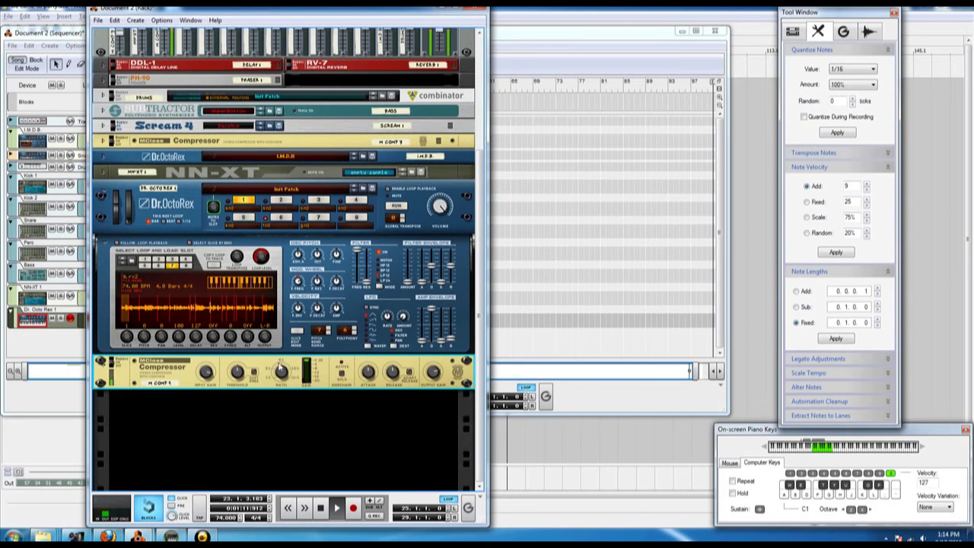
scroll(204, 199, "up", 5)
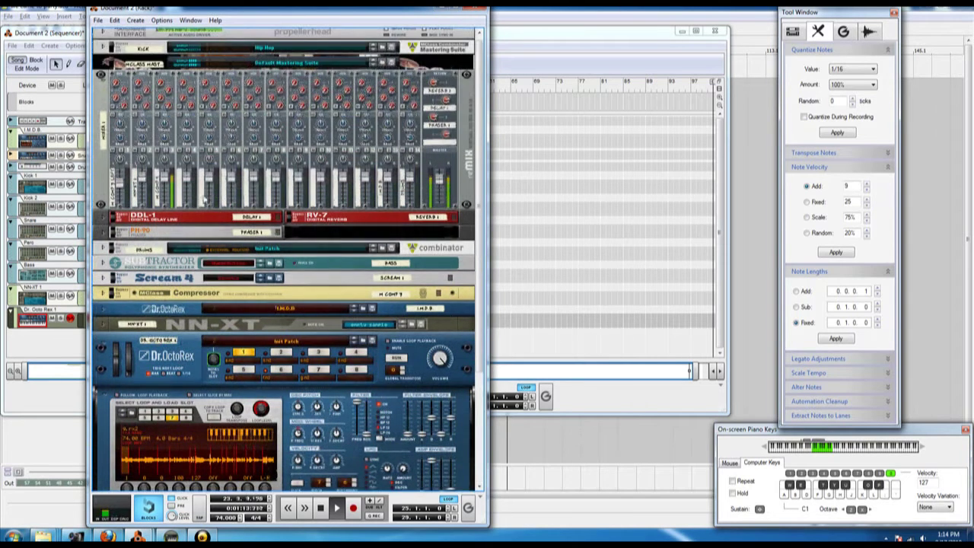
left_click(446, 190)
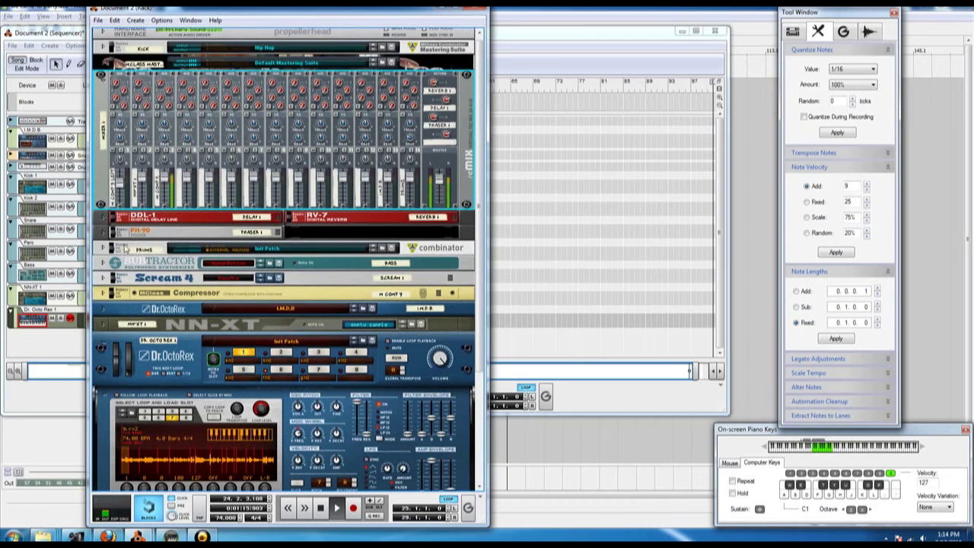
- Unfold the DRUMS Combinator, audition the first drum sounds in its Redrums, and stop playback
left_click(104, 248)
scroll(293, 218, "down", 6)
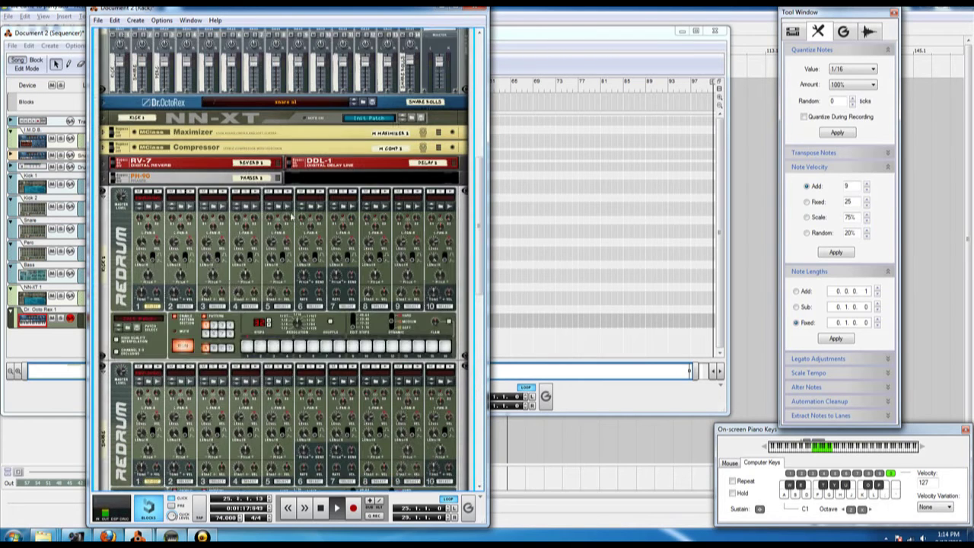
left_click(161, 194)
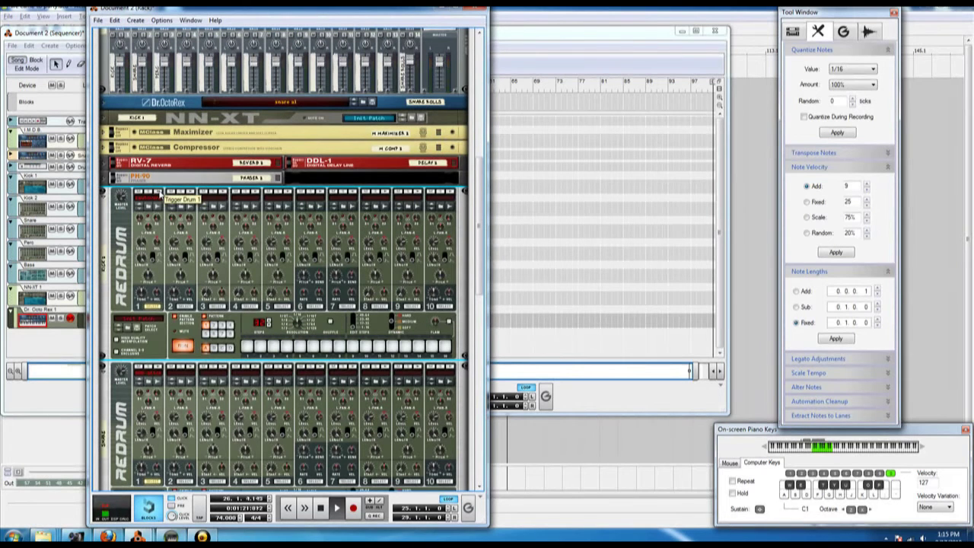
scroll(162, 194, "down", 8)
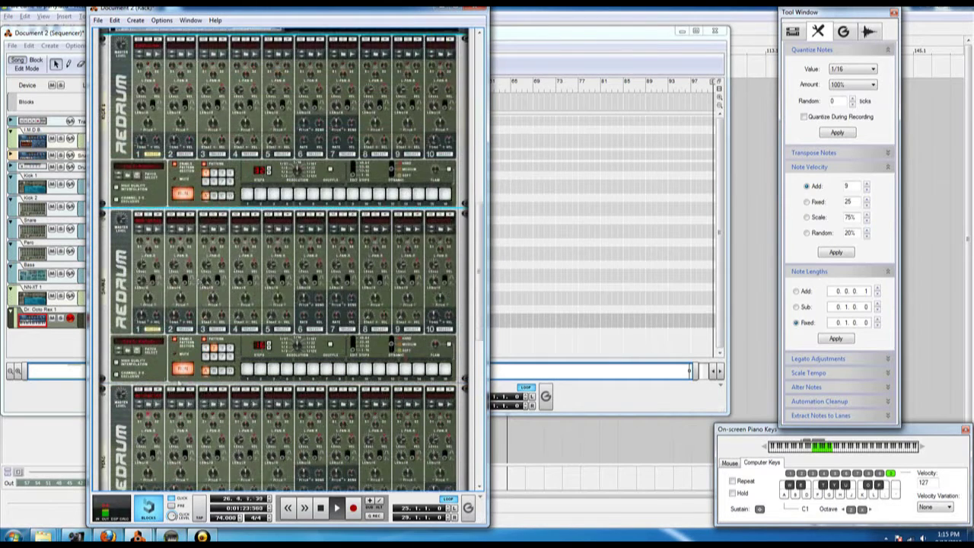
left_click(160, 266)
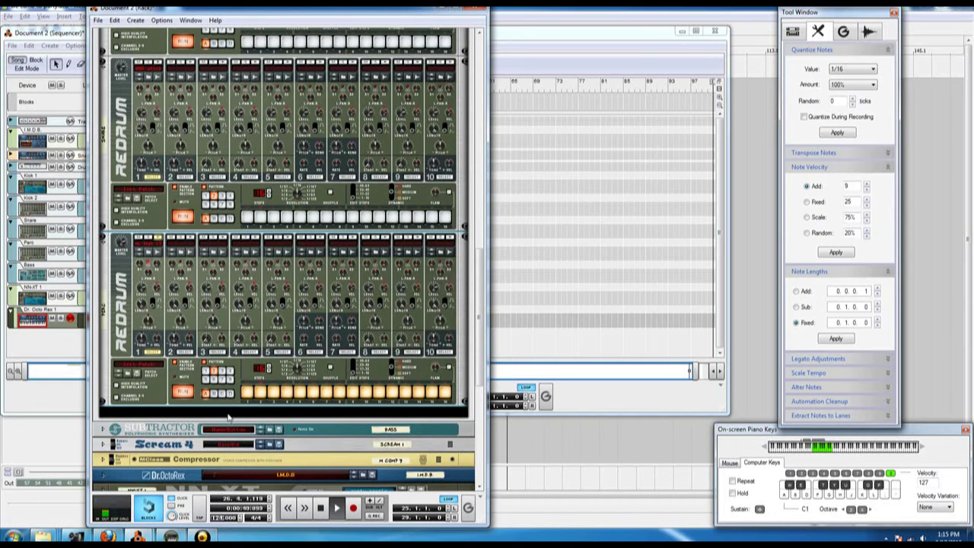
key("alt")
left_click(321, 508)
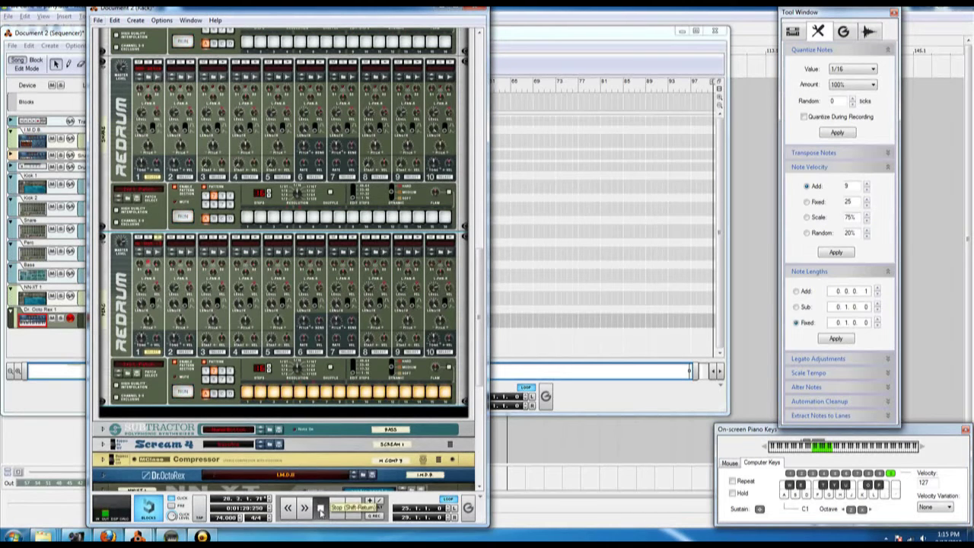
- Restart song playback from bar 25 in the sequencer
left_click(525, 43)
left_click(287, 84)
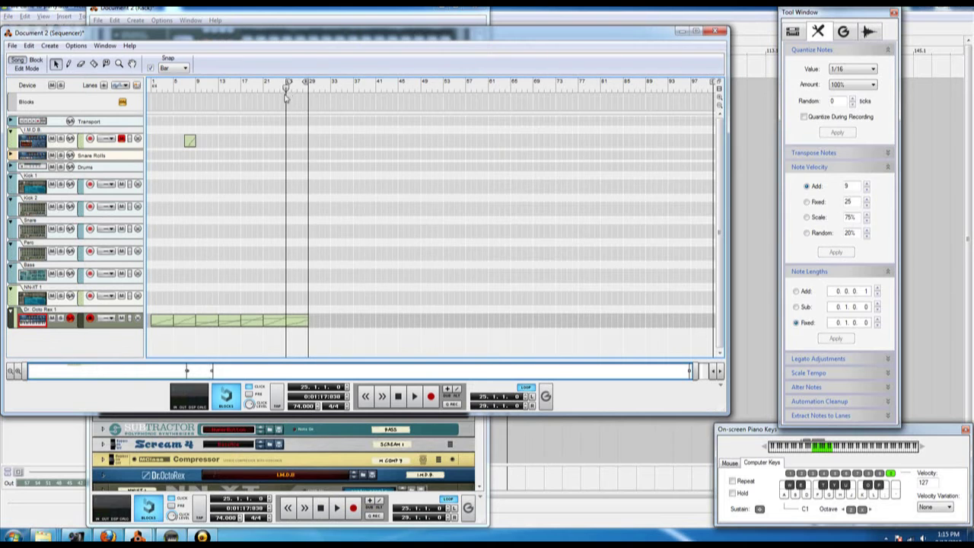
left_click(414, 400)
- Program the Kick 2 Redrum pattern with drum 1 hits on steps 1, 4, 9, 12, 15 and 16
left_click(380, 15)
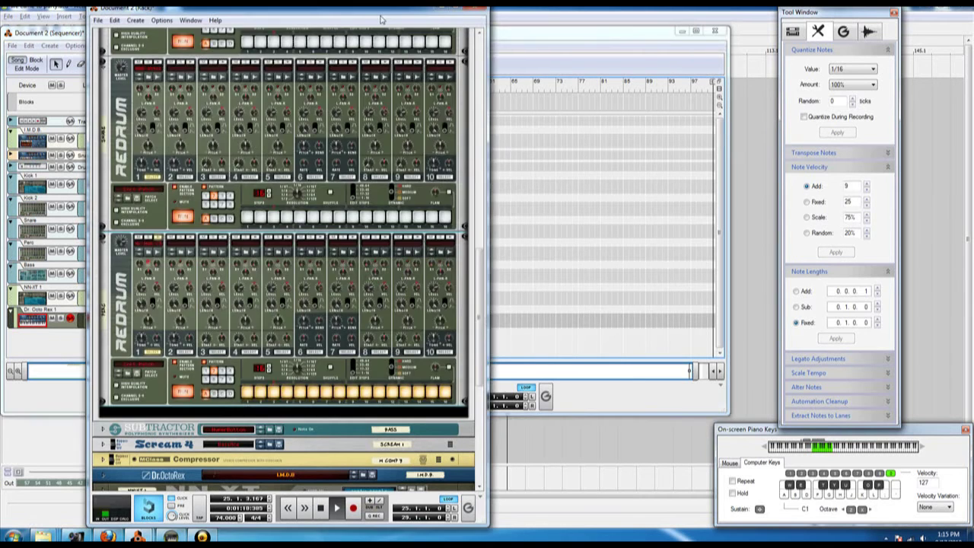
scroll(156, 86, "up", 2)
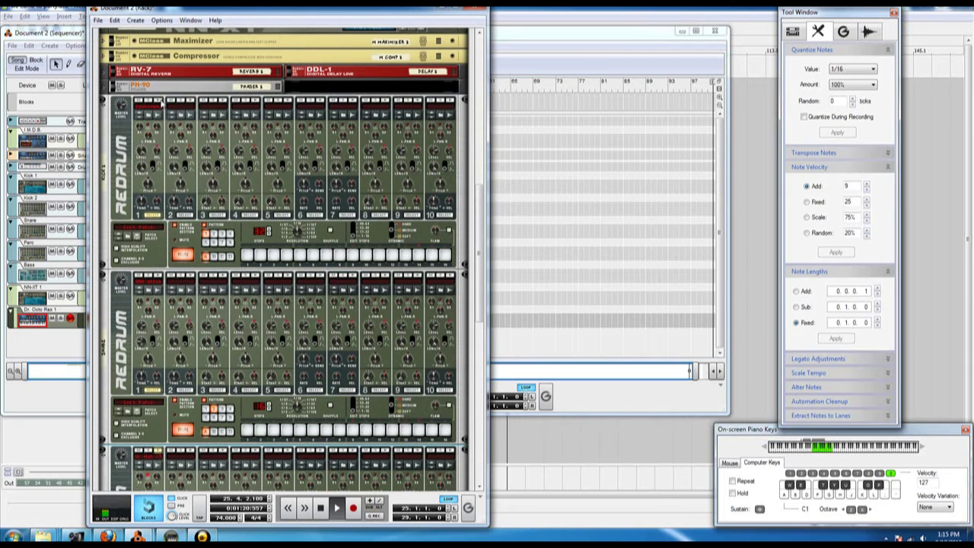
left_click(161, 105)
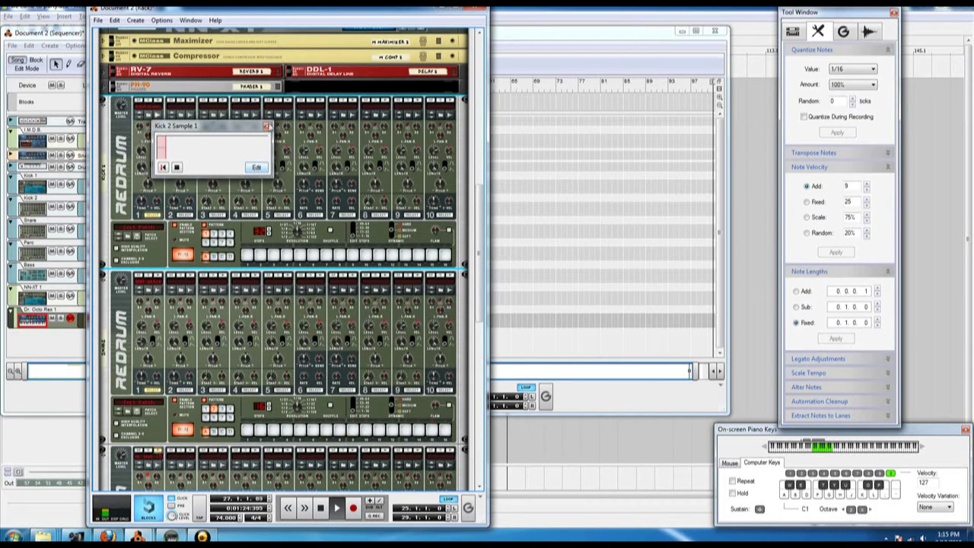
left_click(267, 126)
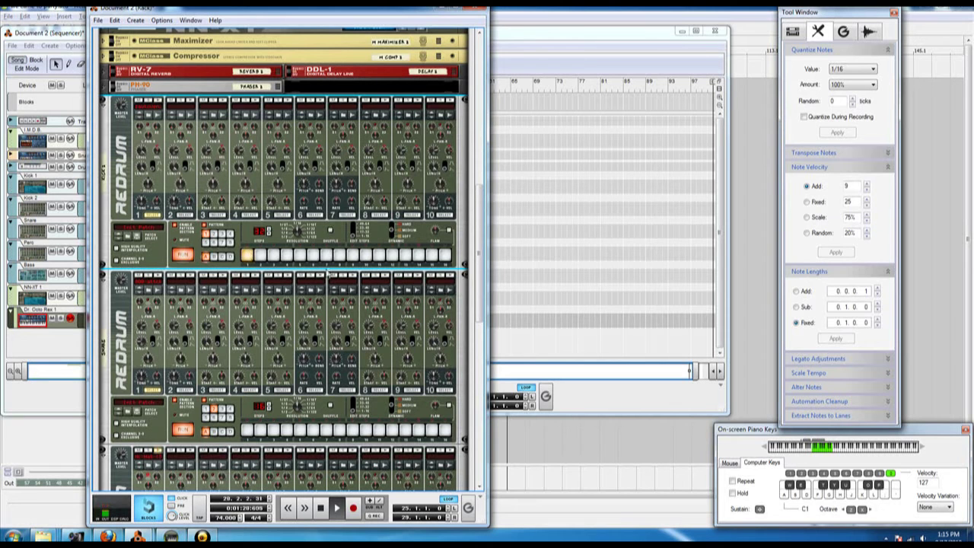
scroll(290, 239, "down", 2)
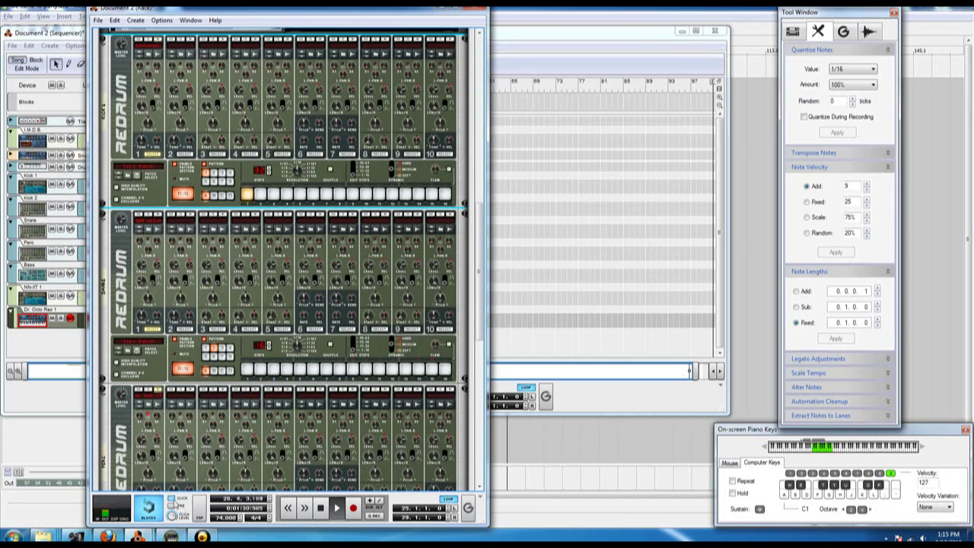
left_click(286, 194)
left_click(393, 195)
left_click(352, 172)
left_click(353, 194)
left_click(388, 196)
left_click(287, 195)
- Program the Snare Redrum pattern with drum 1 hits on steps 5, 10 and 13
scroll(287, 229, "down", 3)
left_click(301, 279)
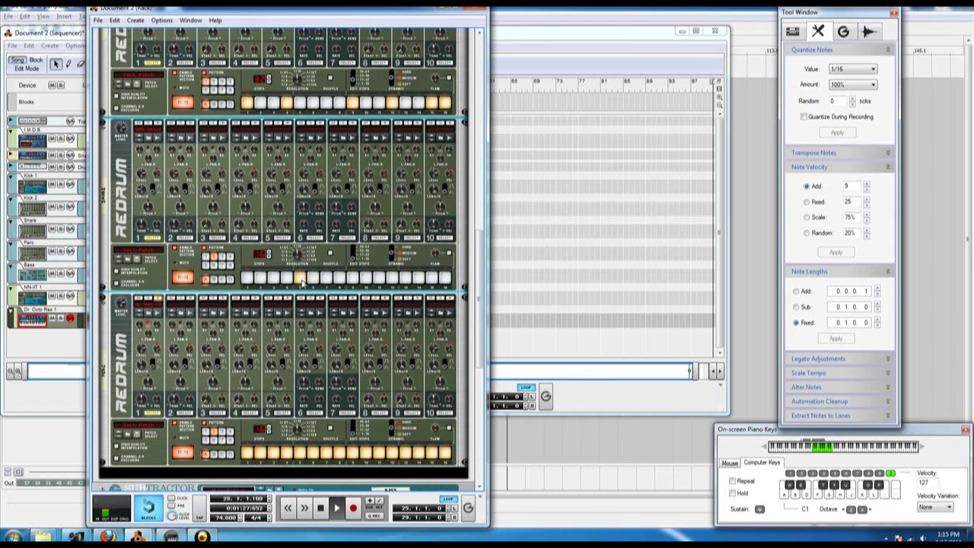
left_click(402, 280)
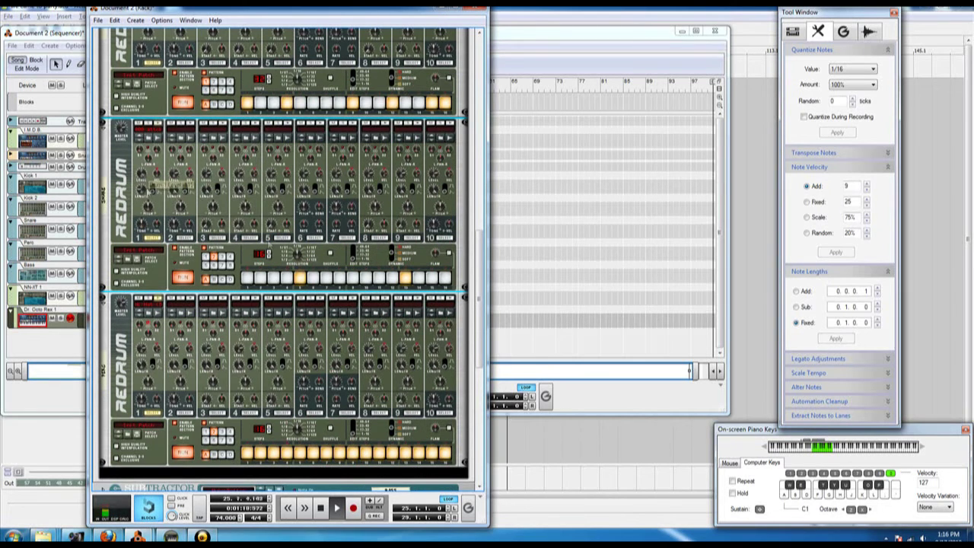
left_click(367, 279)
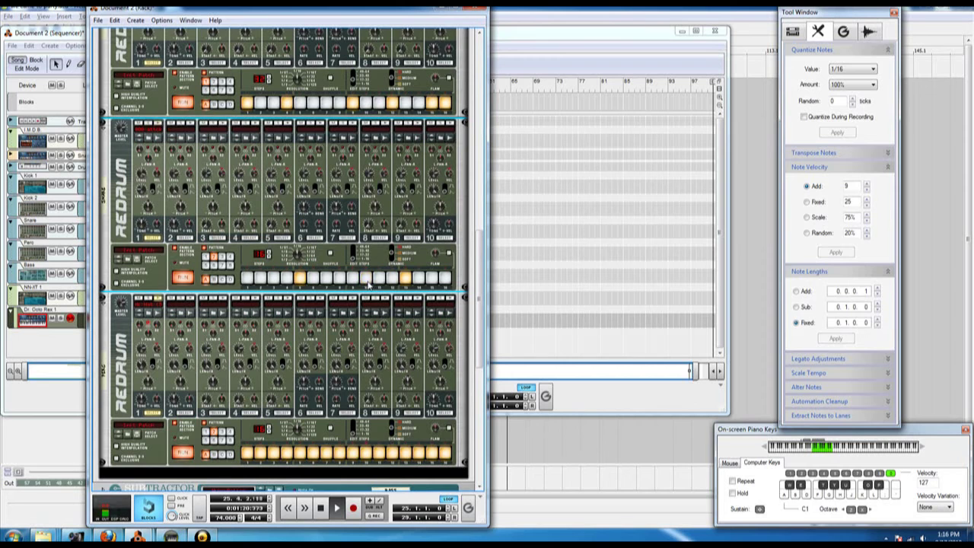
scroll(372, 205, "up", 2)
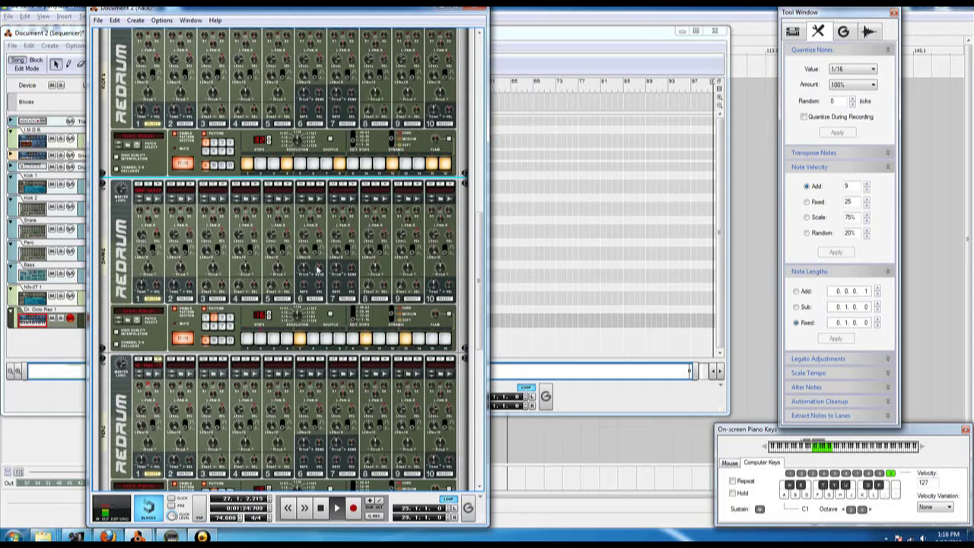
scroll(318, 267, "down", 4)
left_click(143, 295)
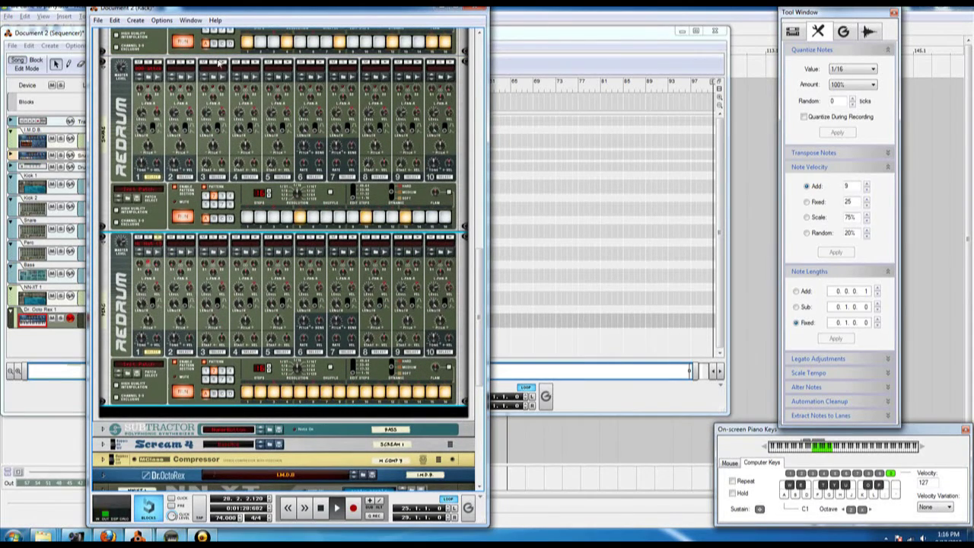
left_click(135, 20)
left_click(162, 21)
scroll(191, 377, "down", 10)
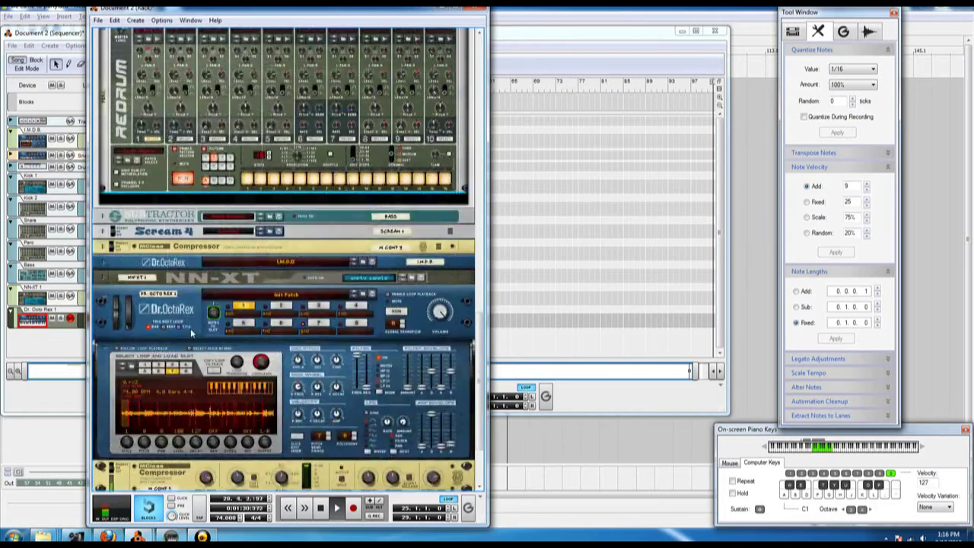
left_click(136, 21)
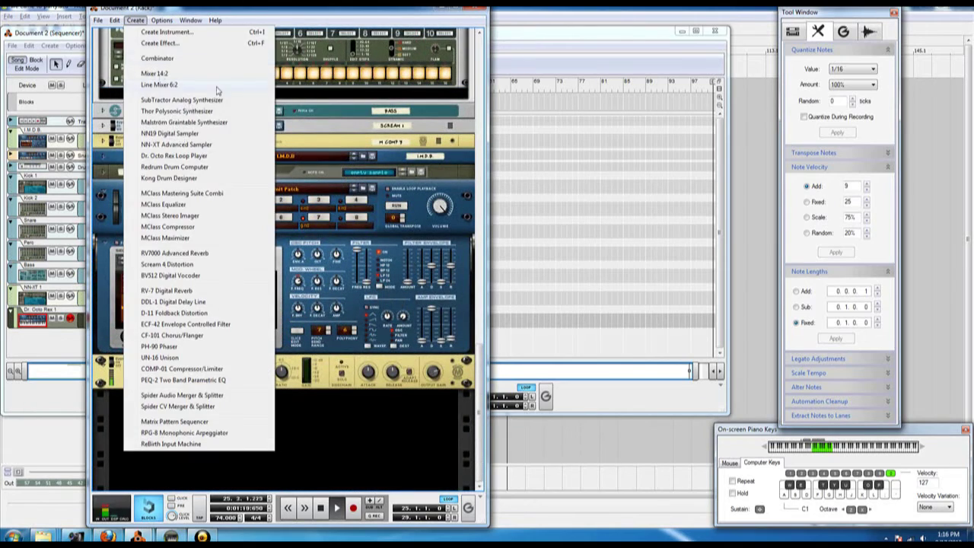
- Move playback and the left loop locator in the sequencer to bar 21, then return to the rack
left_click(493, 28)
left_click(264, 85)
left_click_drag(292, 81, 266, 86)
key("F6")
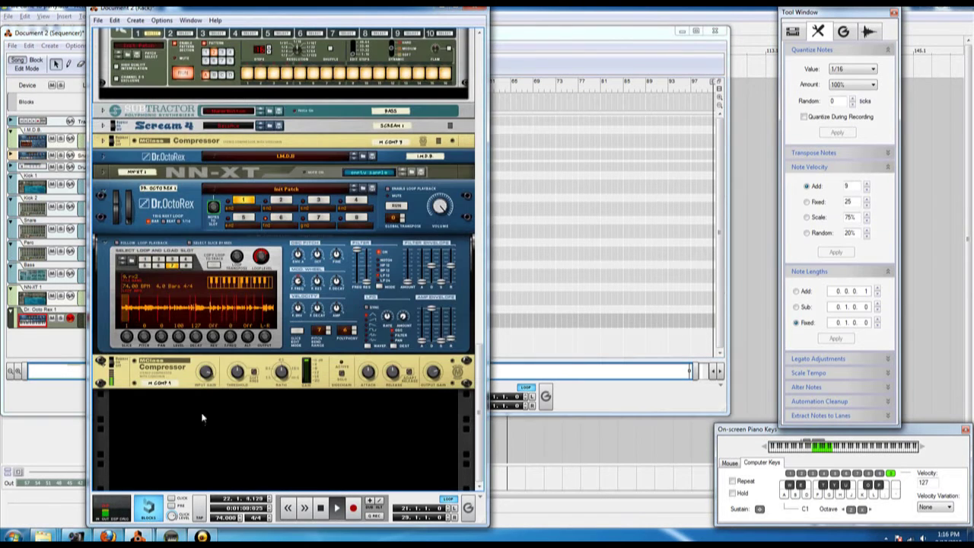
- Create a Thor Polysonic Synthesizer below the compressor and load the Awakenings patch from the Reason Folder
left_click(135, 21)
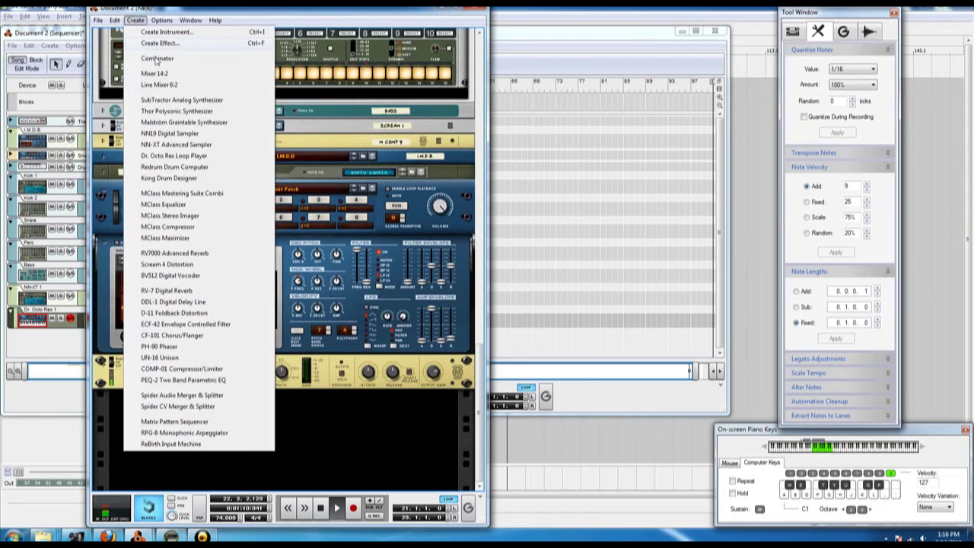
left_click(160, 113)
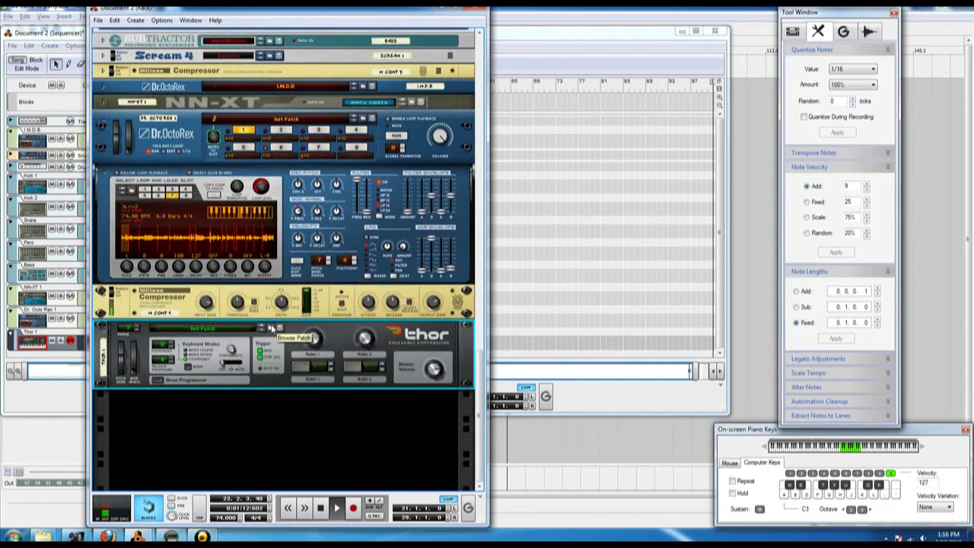
left_click(270, 327)
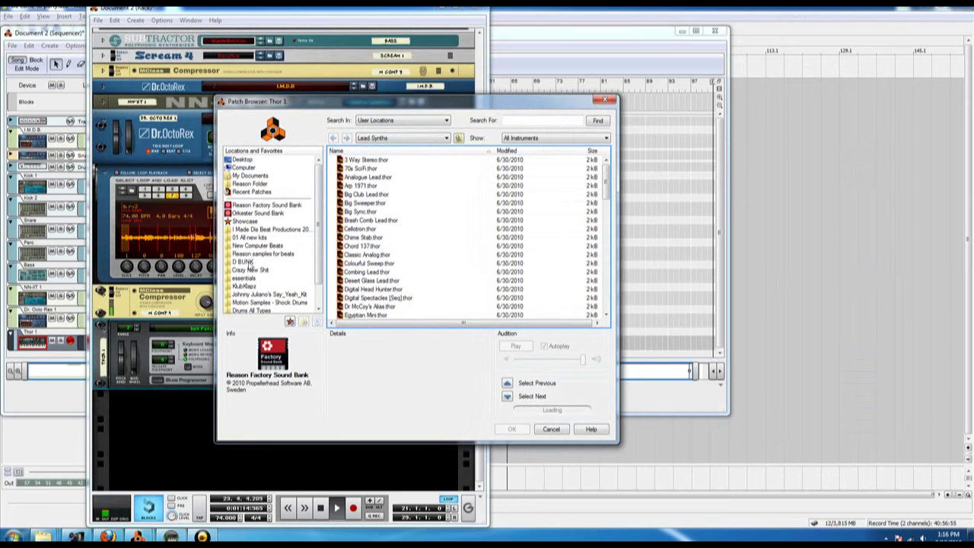
left_click(268, 184)
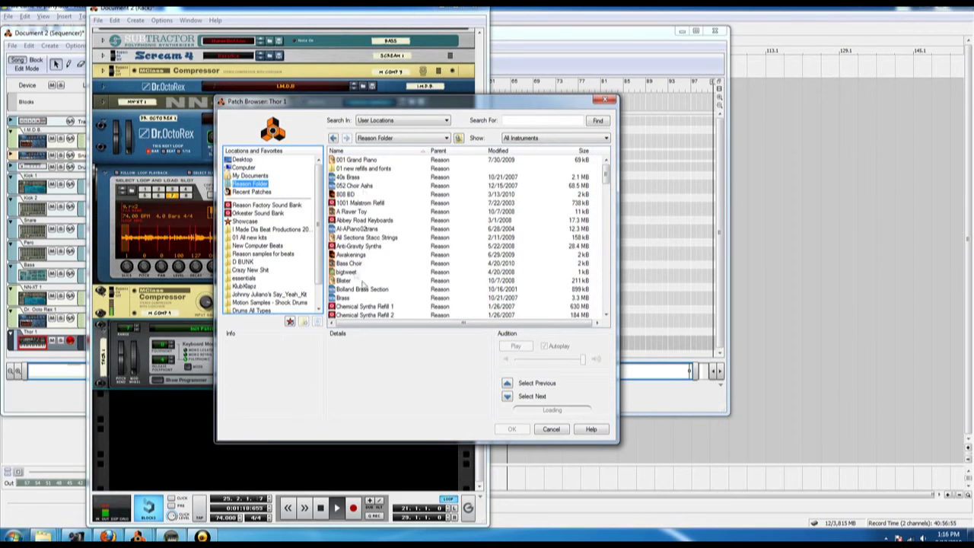
double_click(353, 254)
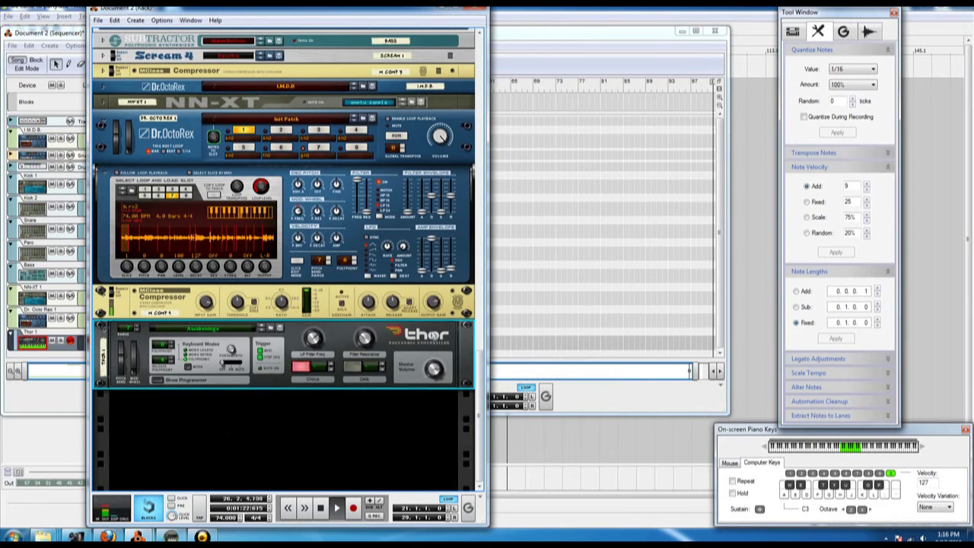
- Set Thor's master level to about -4.5 dB and adjust its channel fader on the main mixer
left_click_drag(434, 365, 433, 373)
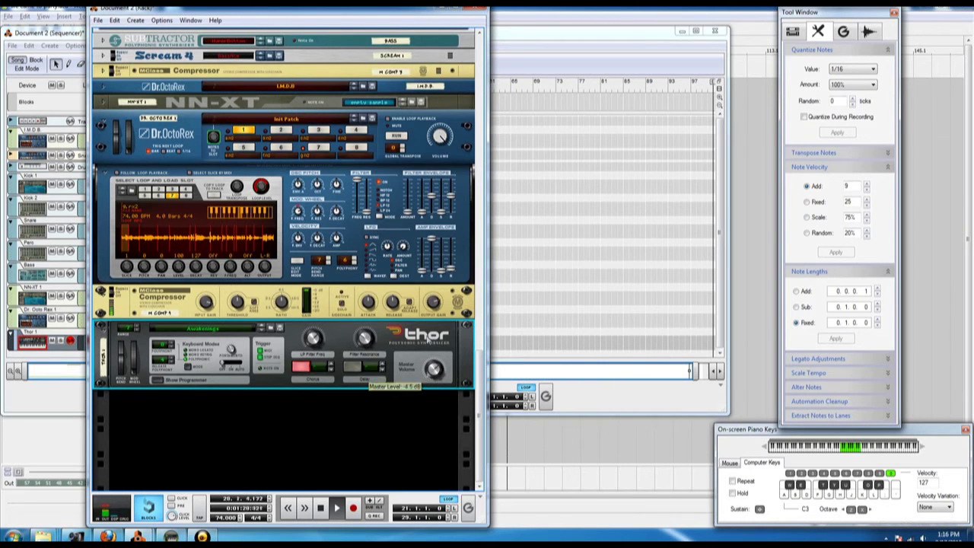
scroll(435, 372, "up", 3)
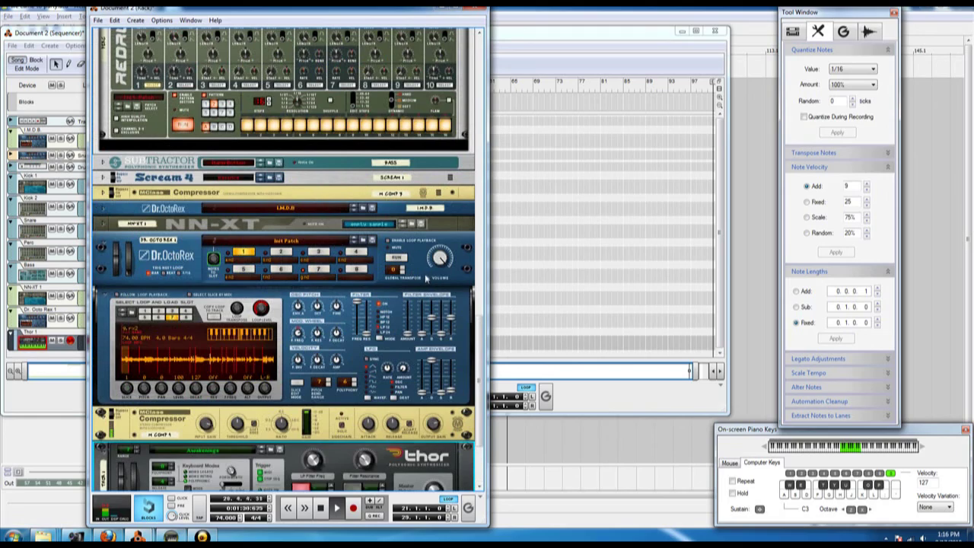
scroll(396, 257, "up", 12)
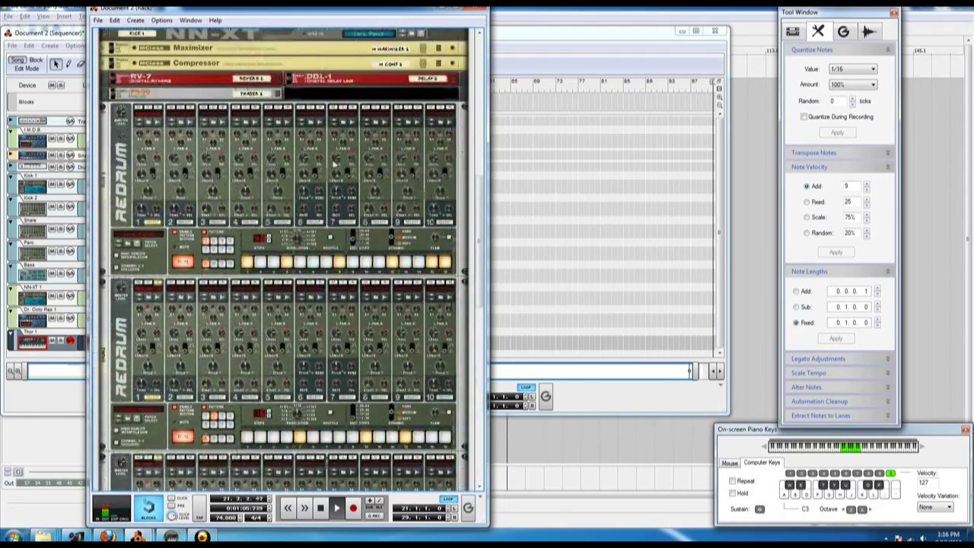
scroll(327, 163, "up", 3)
left_click(189, 158)
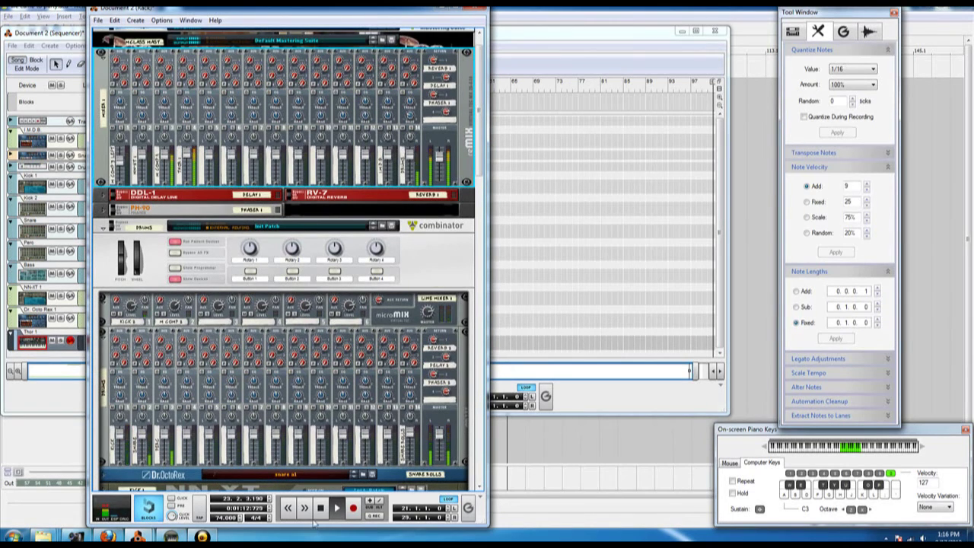
- Record a Thor synth part in the sequencer up to the loop end at bar 29, stopping playback after the take
left_click(580, 35)
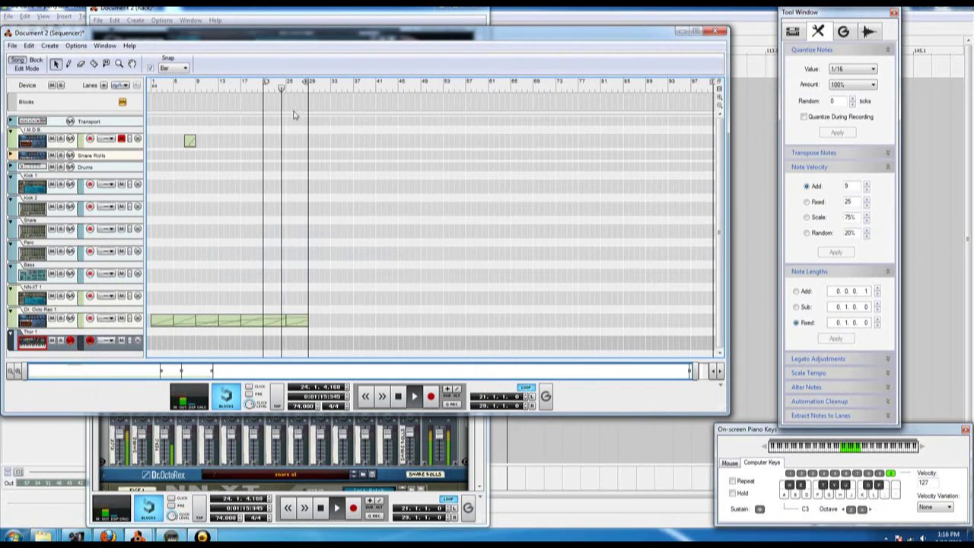
left_click(431, 397)
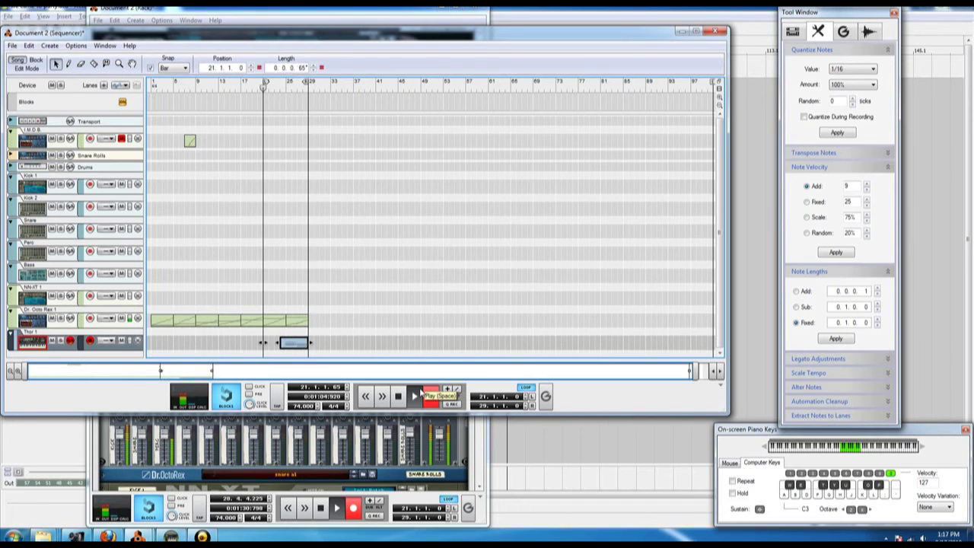
key("space")
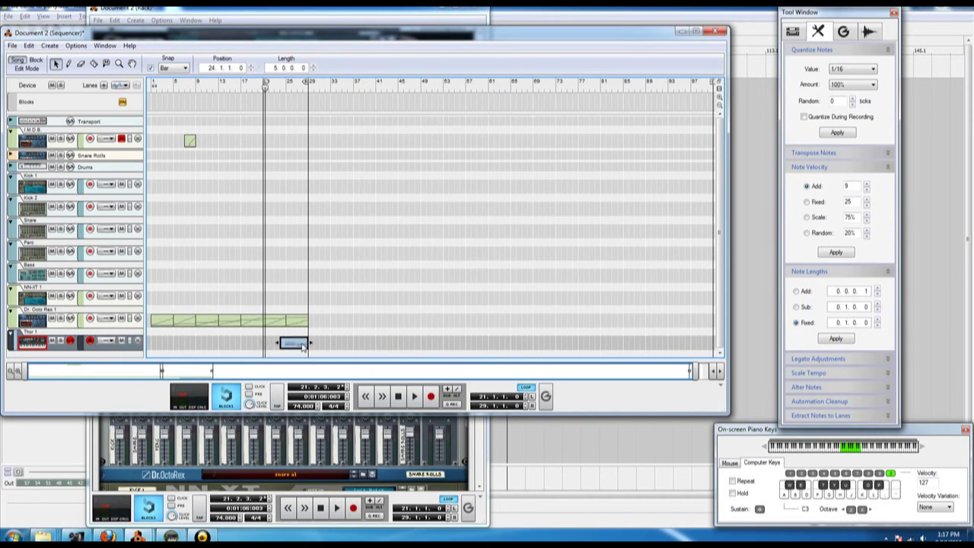
- Trim the recorded Thor clip to four bars starting at bar 25 and place a copy at bar 21
left_click(288, 88)
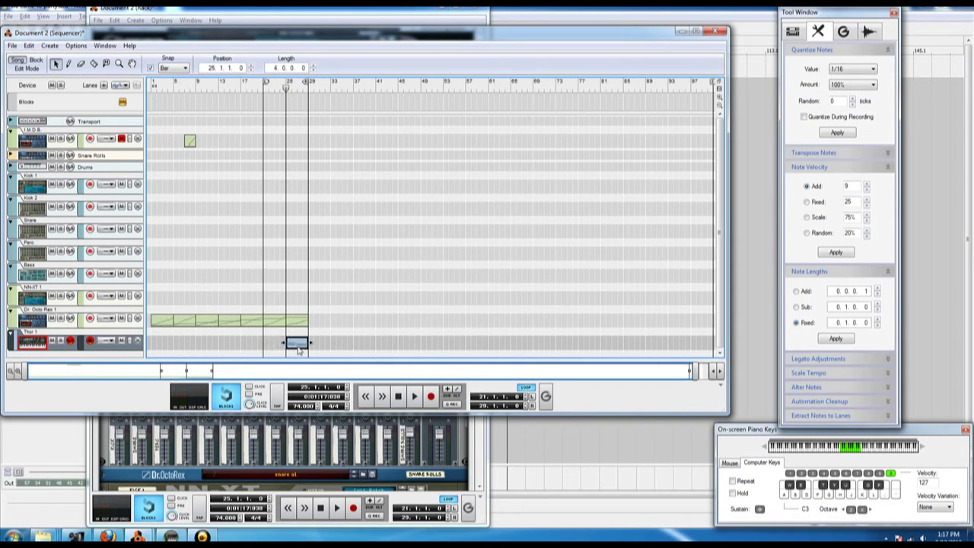
left_click_drag(296, 347, 274, 345)
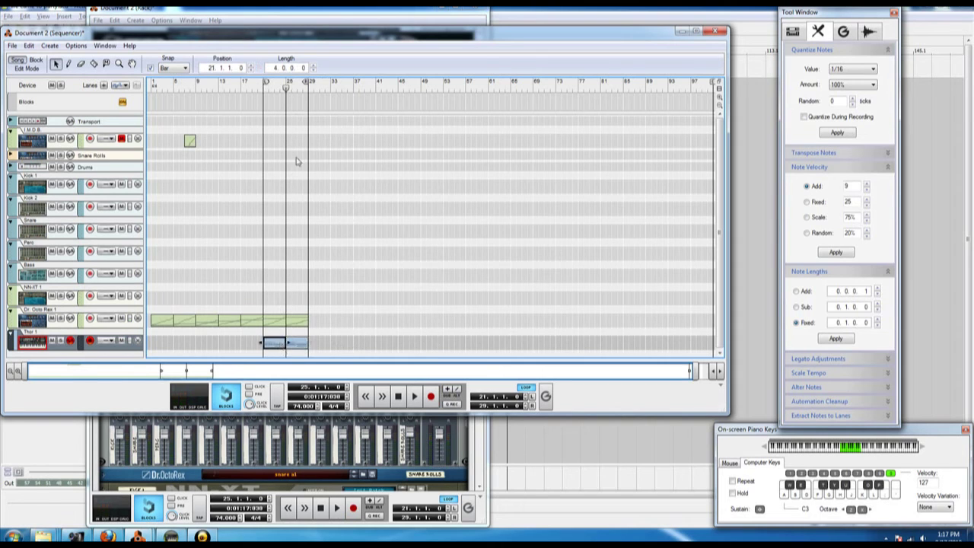
- Audition the two Thor clips against the acapella from several points between bars 23 and 28
left_click(276, 88)
key("space")
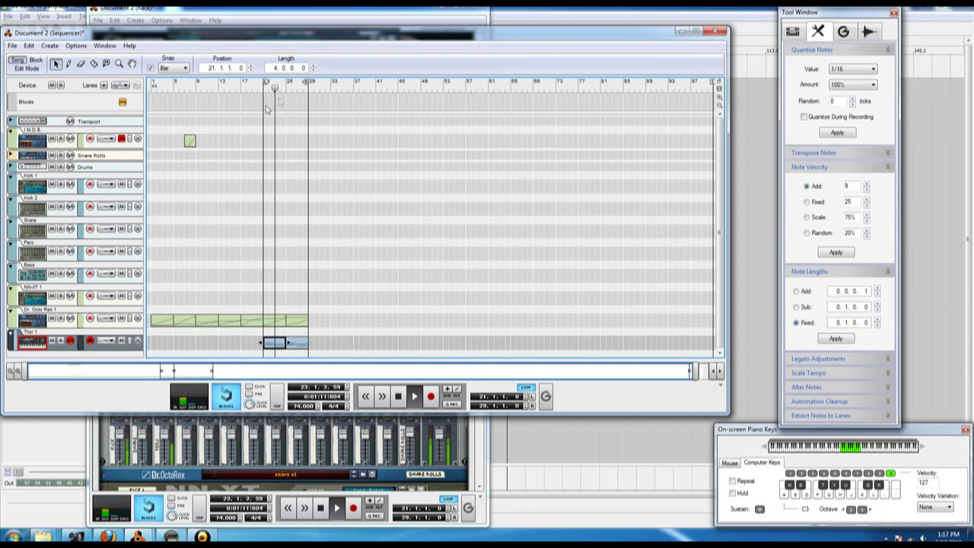
key("space")
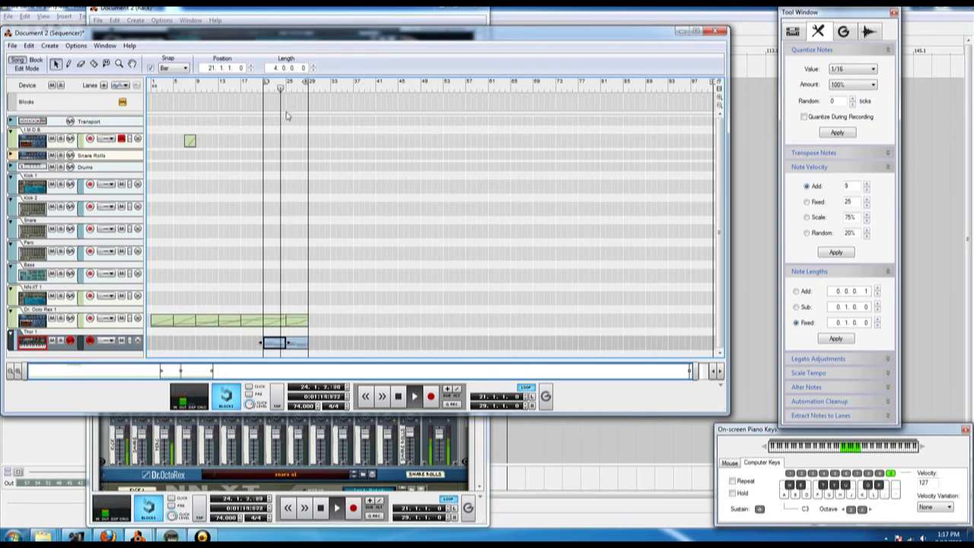
left_click(295, 90)
key("space")
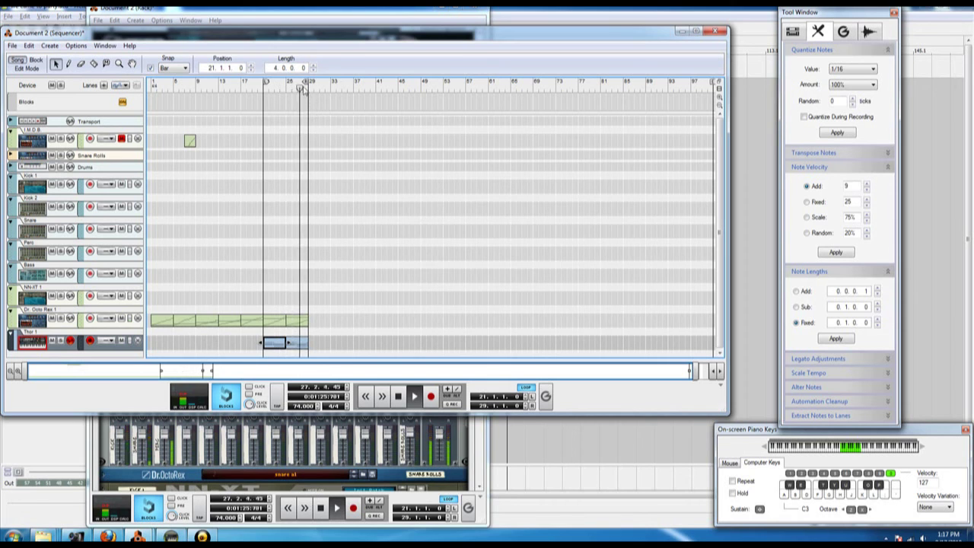
key("space")
left_click(305, 90)
key("space")
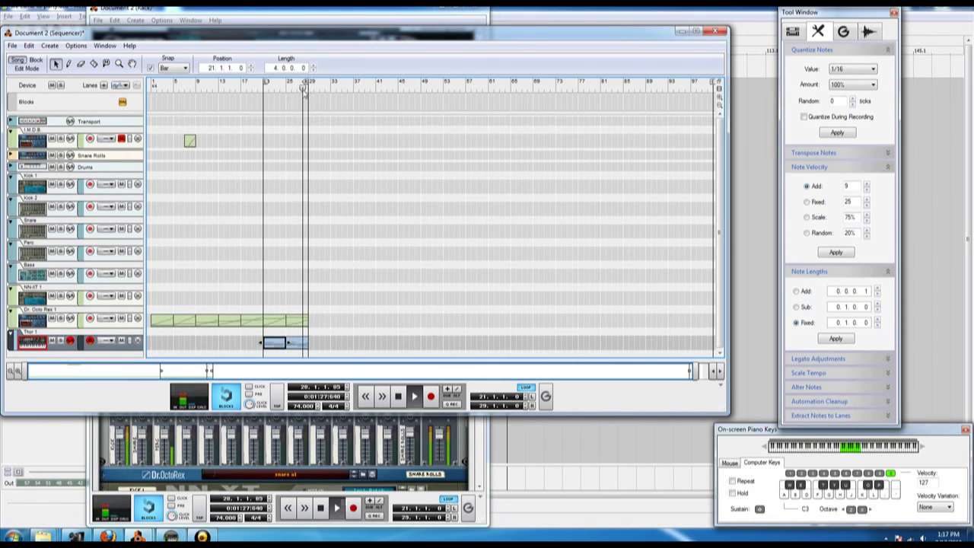
key("space")
- Open the Dr. Octo Rex clip at bar 25 for note editing and play its slices from the middle of bar 25
double_click(295, 322)
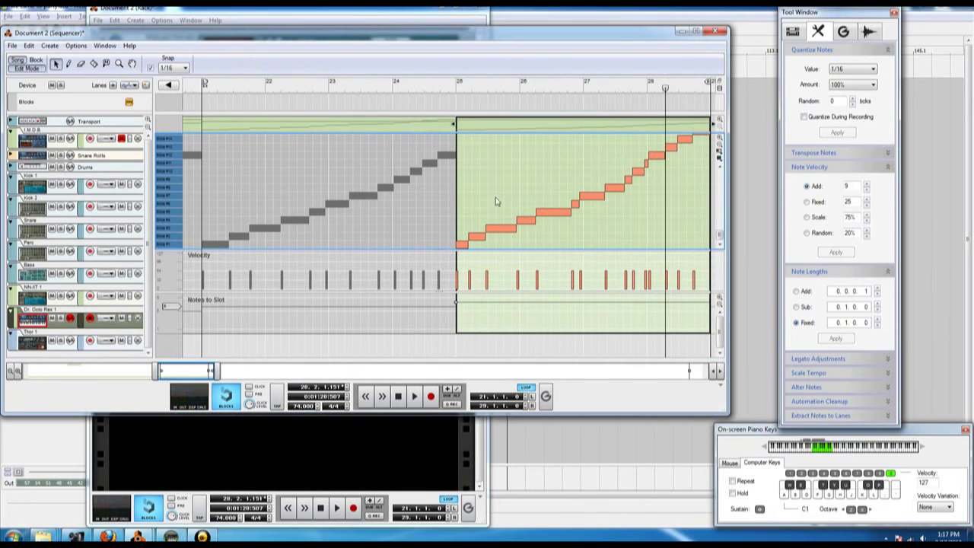
left_click(453, 88)
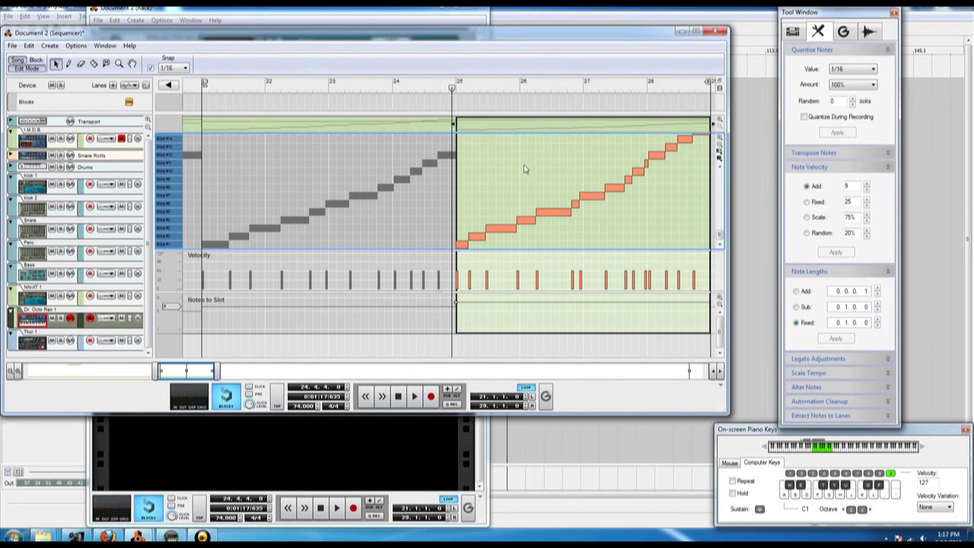
left_click(485, 88)
key("space")
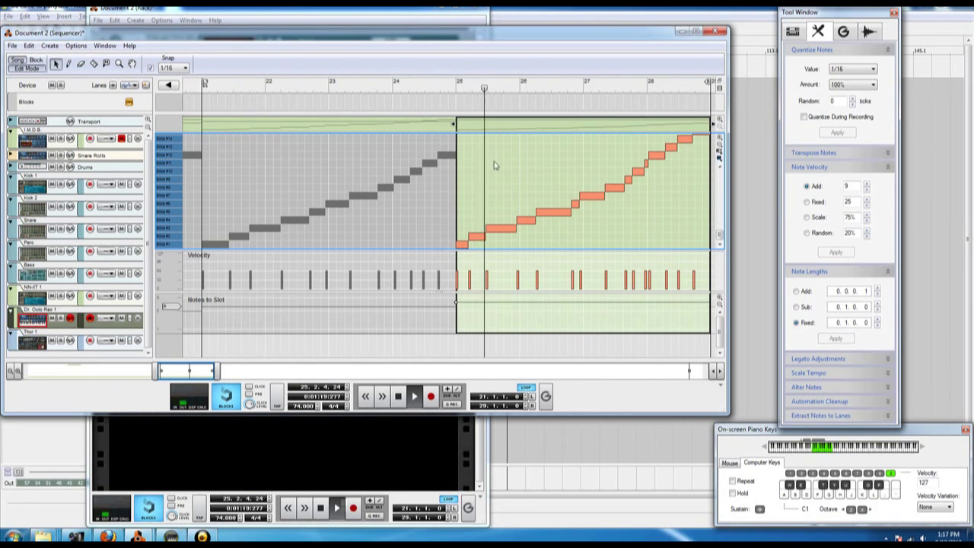
key("space")
- Inspect individual slice notes across the Dr. Octo Rex clip, then return to the song arrangement
left_click(503, 230)
left_click(526, 221)
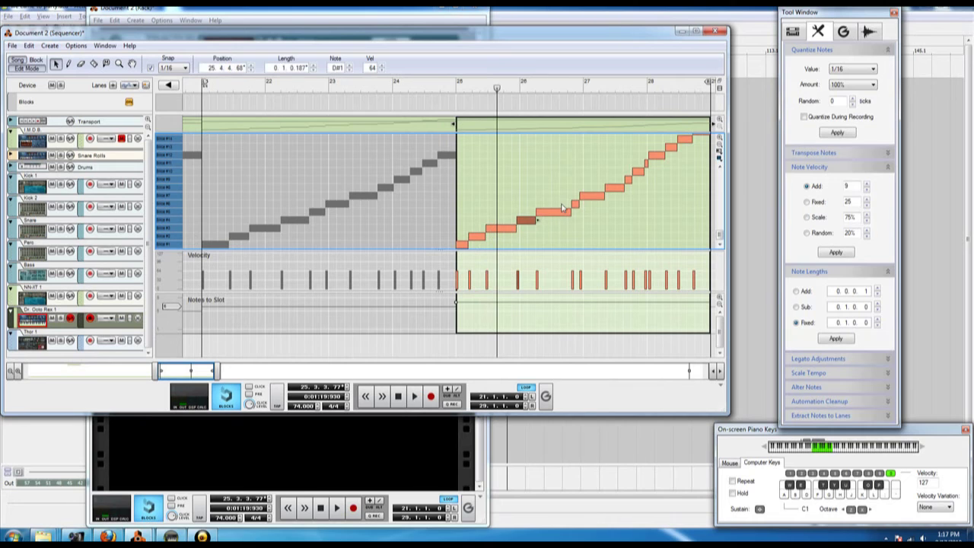
left_click(614, 188)
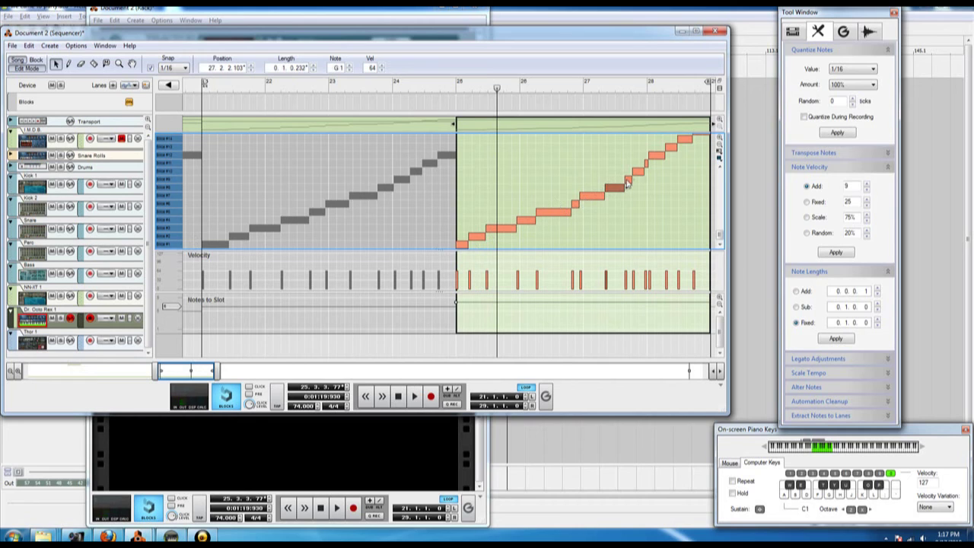
left_click(659, 157)
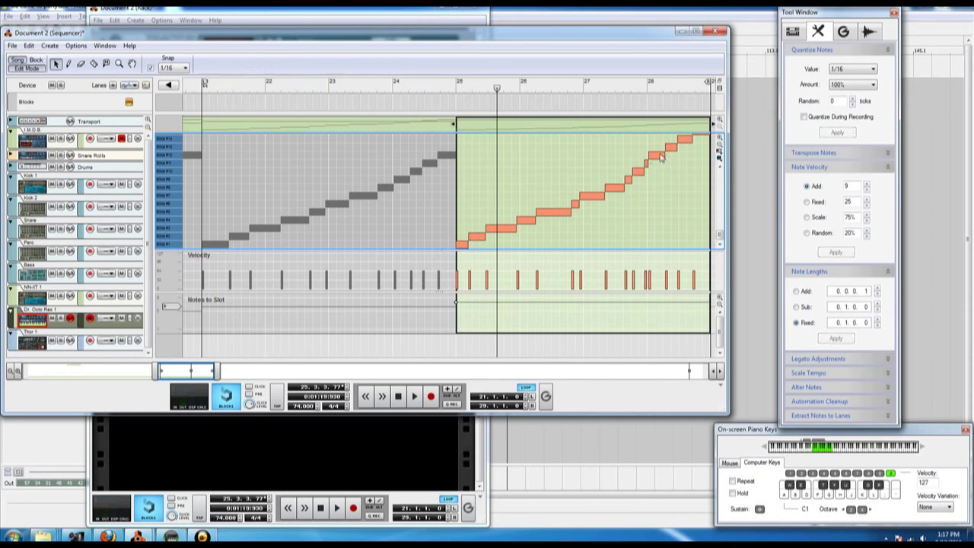
left_click(672, 149)
left_click(456, 84)
left_click(21, 69)
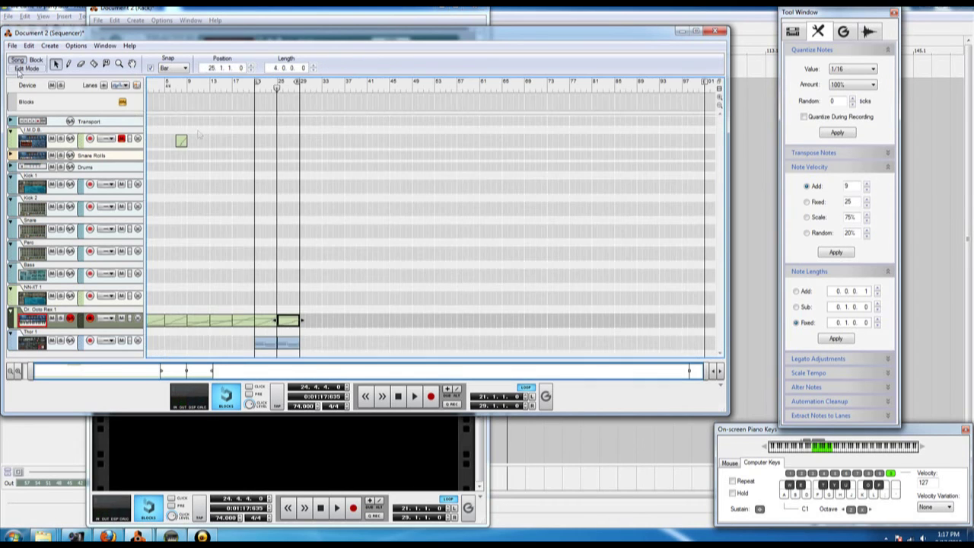
- Set the main mixer's channel 4 level to about 74 while the loop plays, then stop playback
key("space")
left_click(294, 15)
scroll(276, 100, "up", 10)
scroll(274, 100, "up", 4)
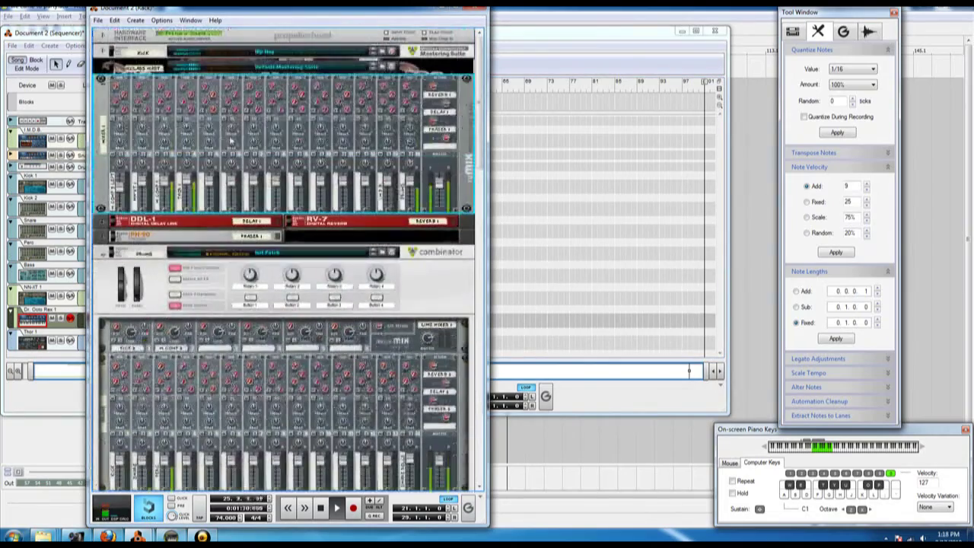
left_click_drag(190, 190, 191, 195)
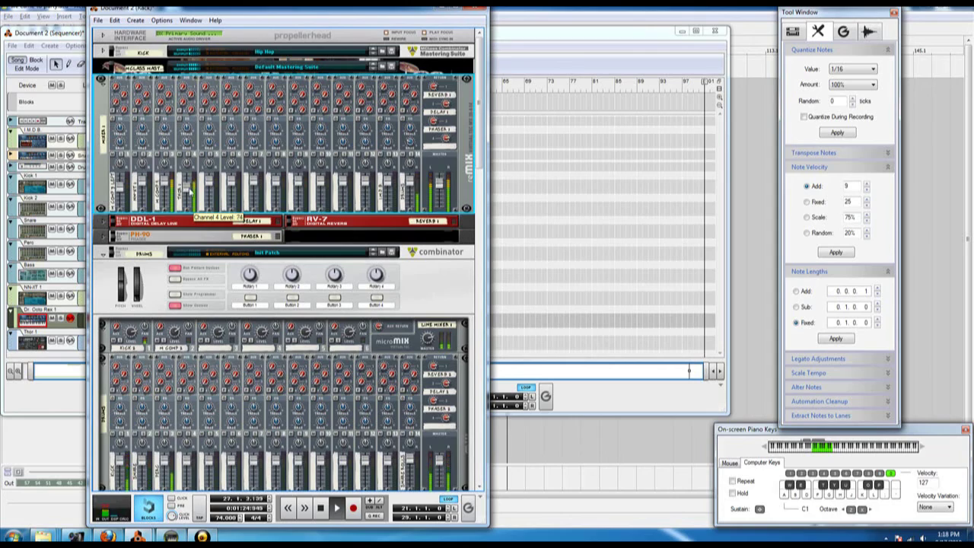
scroll(191, 194, "down", 5)
scroll(191, 194, "down", 8)
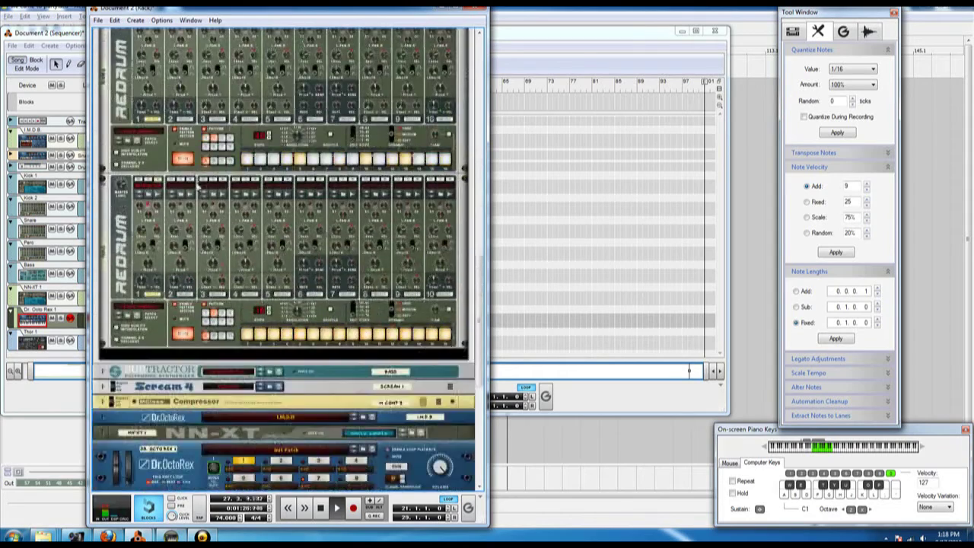
key("space")
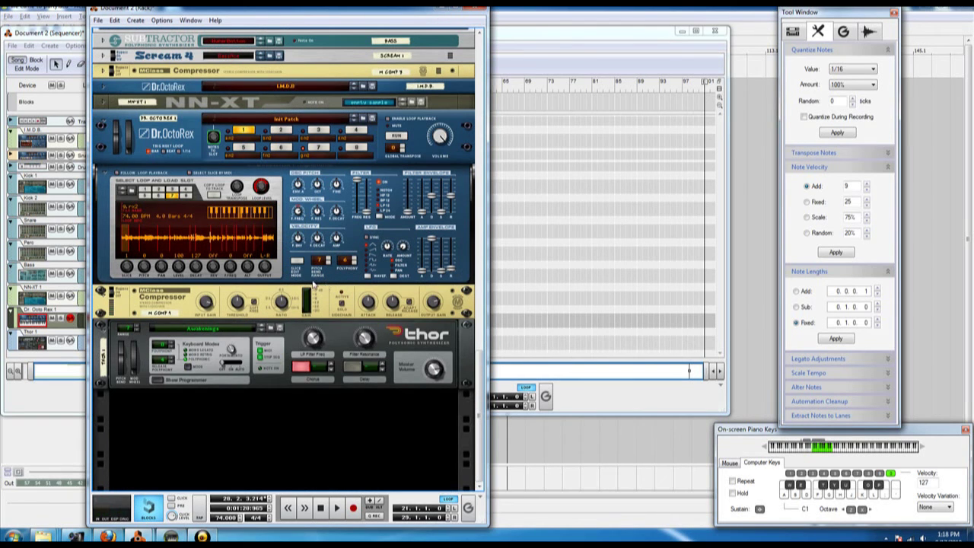
- Unfold the MClass mastering suite Combinator above the main mixer to show its custom front panel
scroll(313, 283, "up", 15)
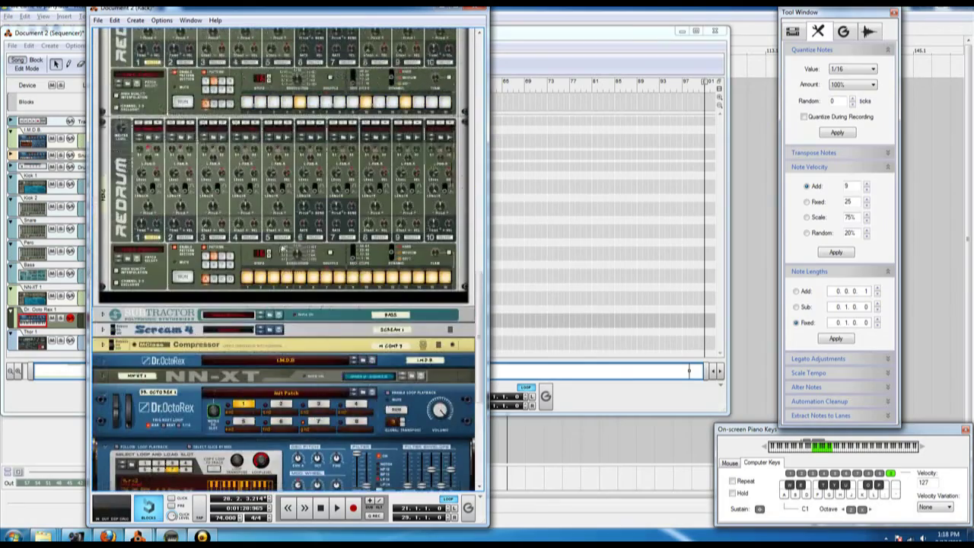
scroll(282, 250, "up", 15)
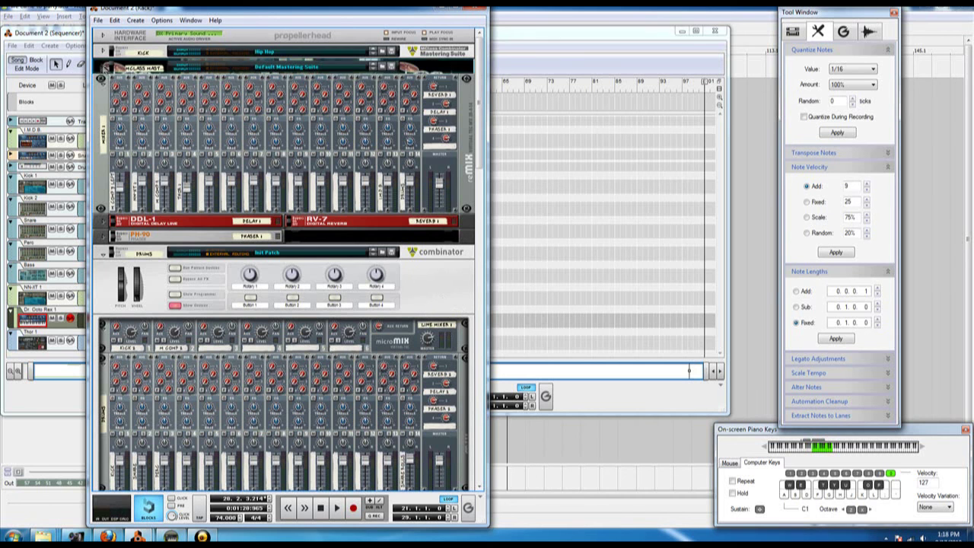
left_click(102, 67)
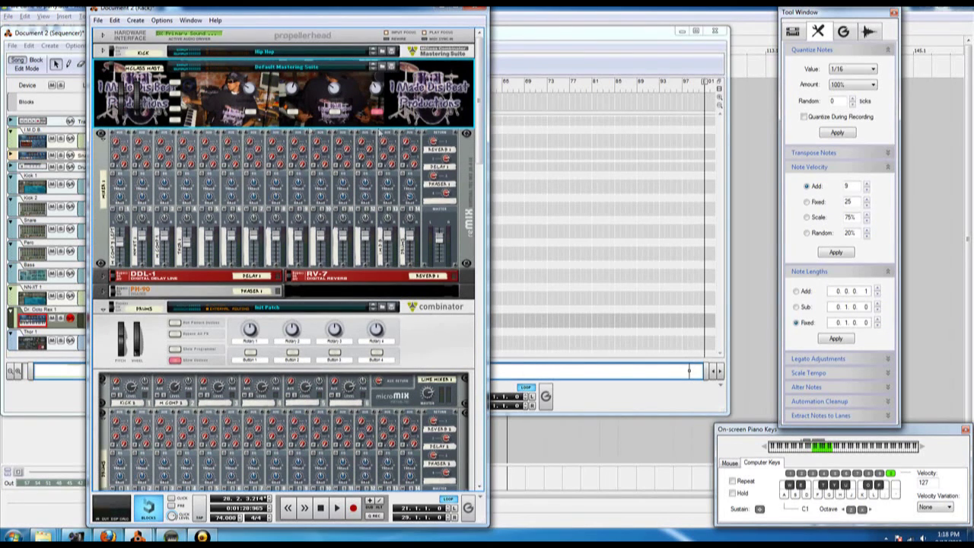
scroll(297, 131, "down", 3)
scroll(381, 120, "up", 3)
scroll(445, 147, "down", 5)
scroll(433, 153, "down", 2)
scroll(434, 153, "up", 6)
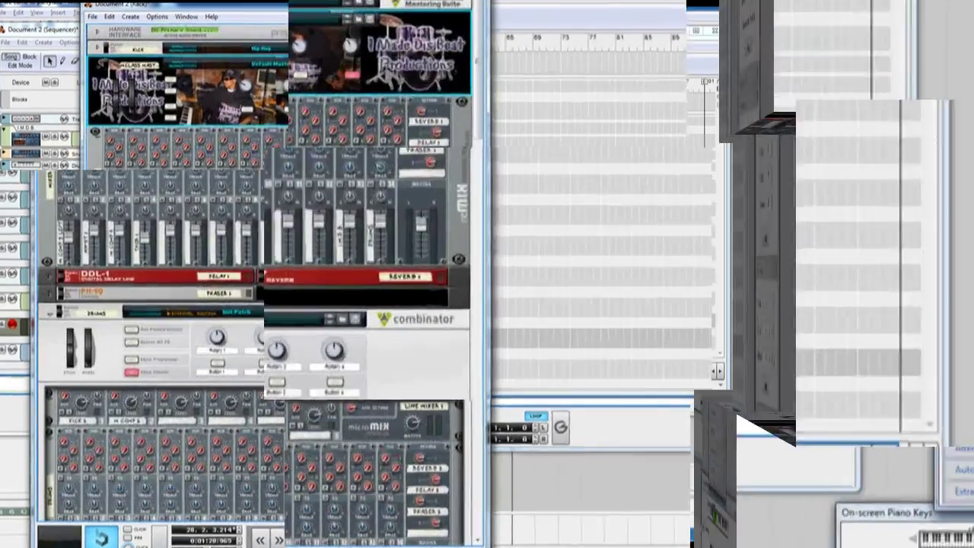